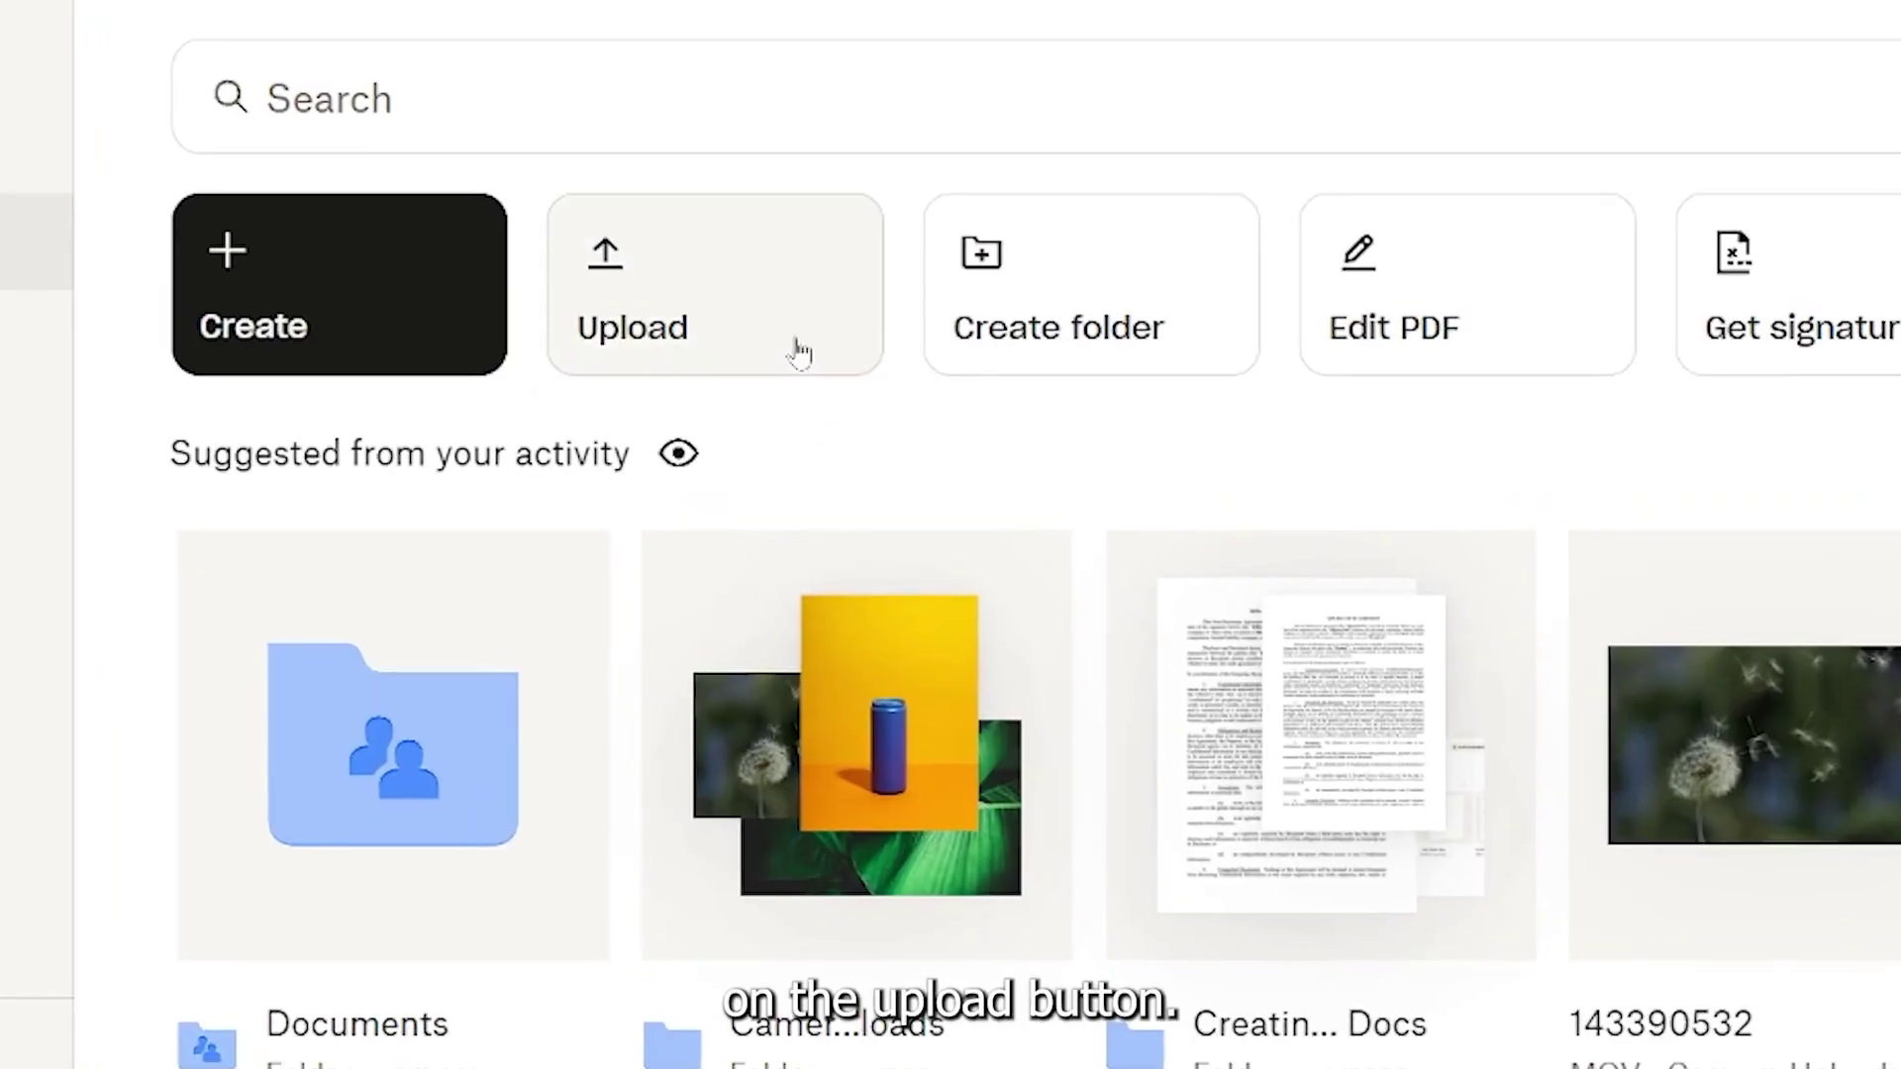
{"action": "left_click", "coordinate": [799, 352]}
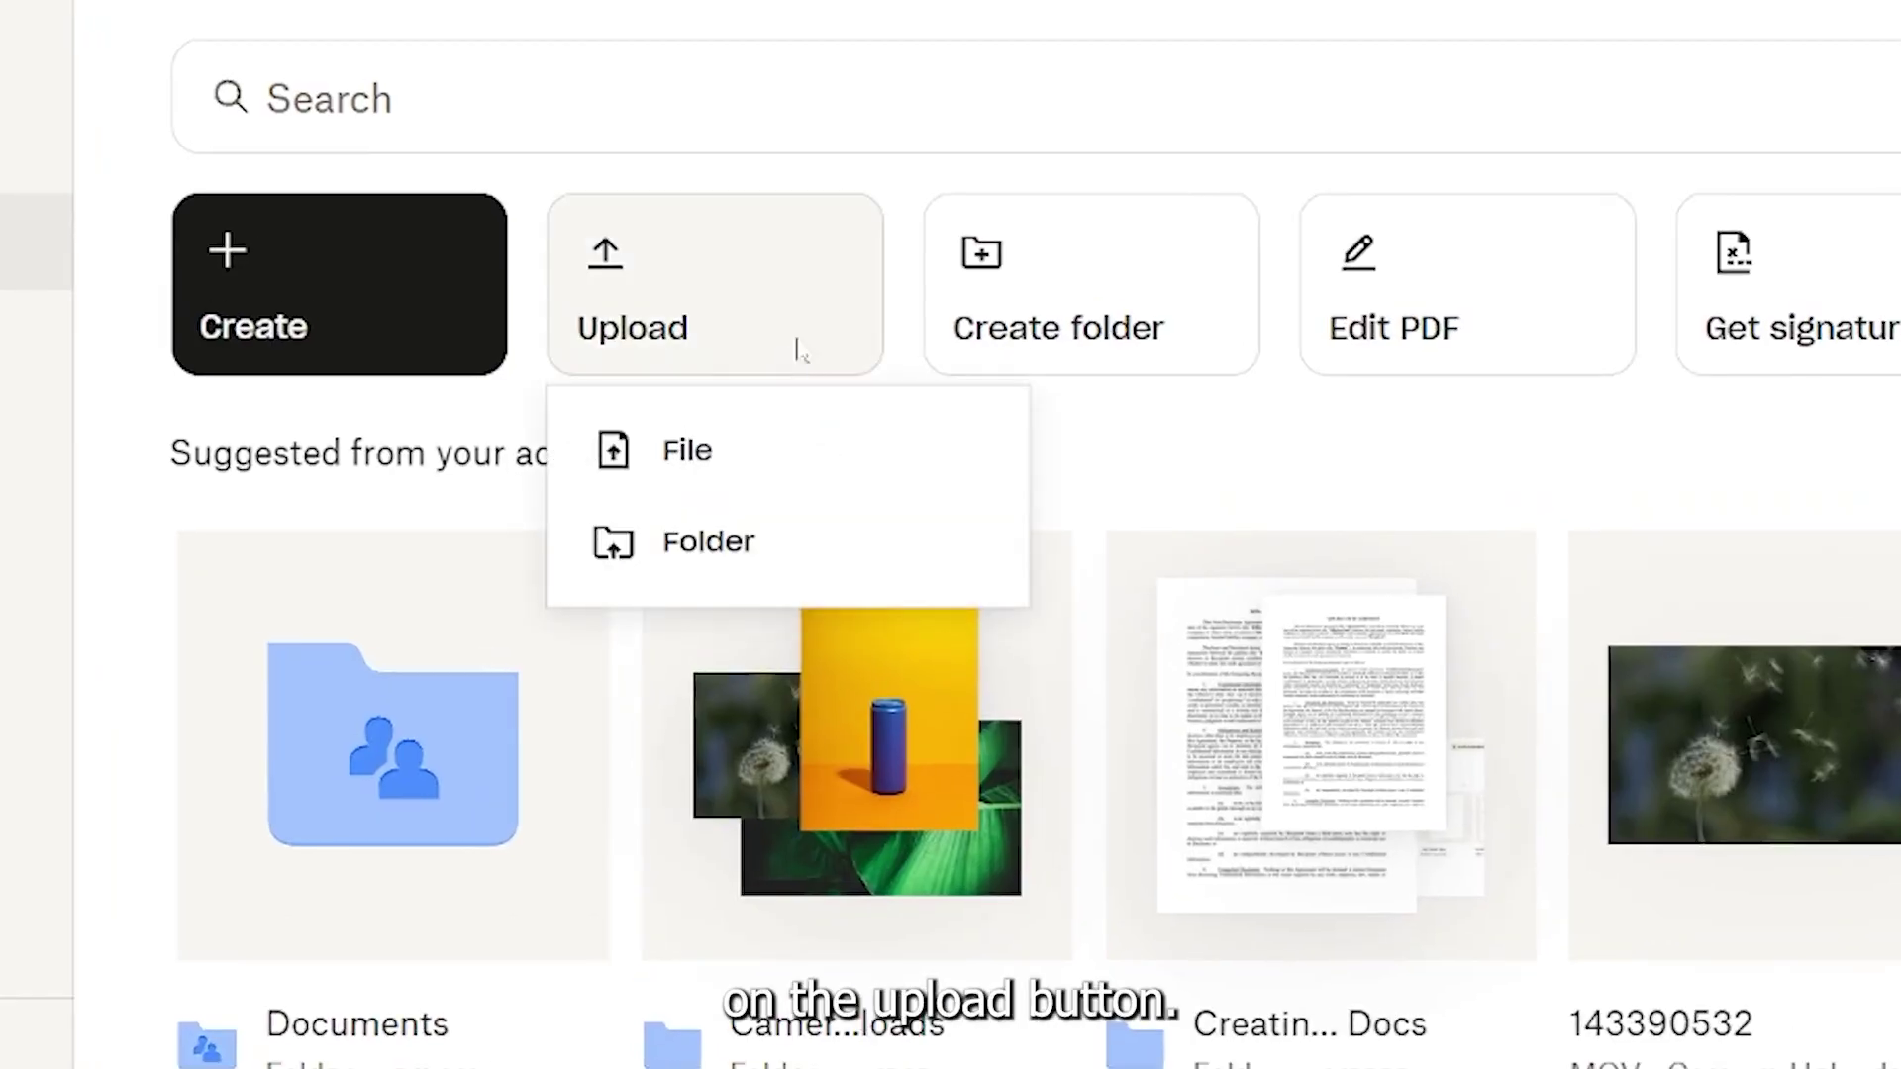
{"action": "left_click", "coordinate": [794, 446]}
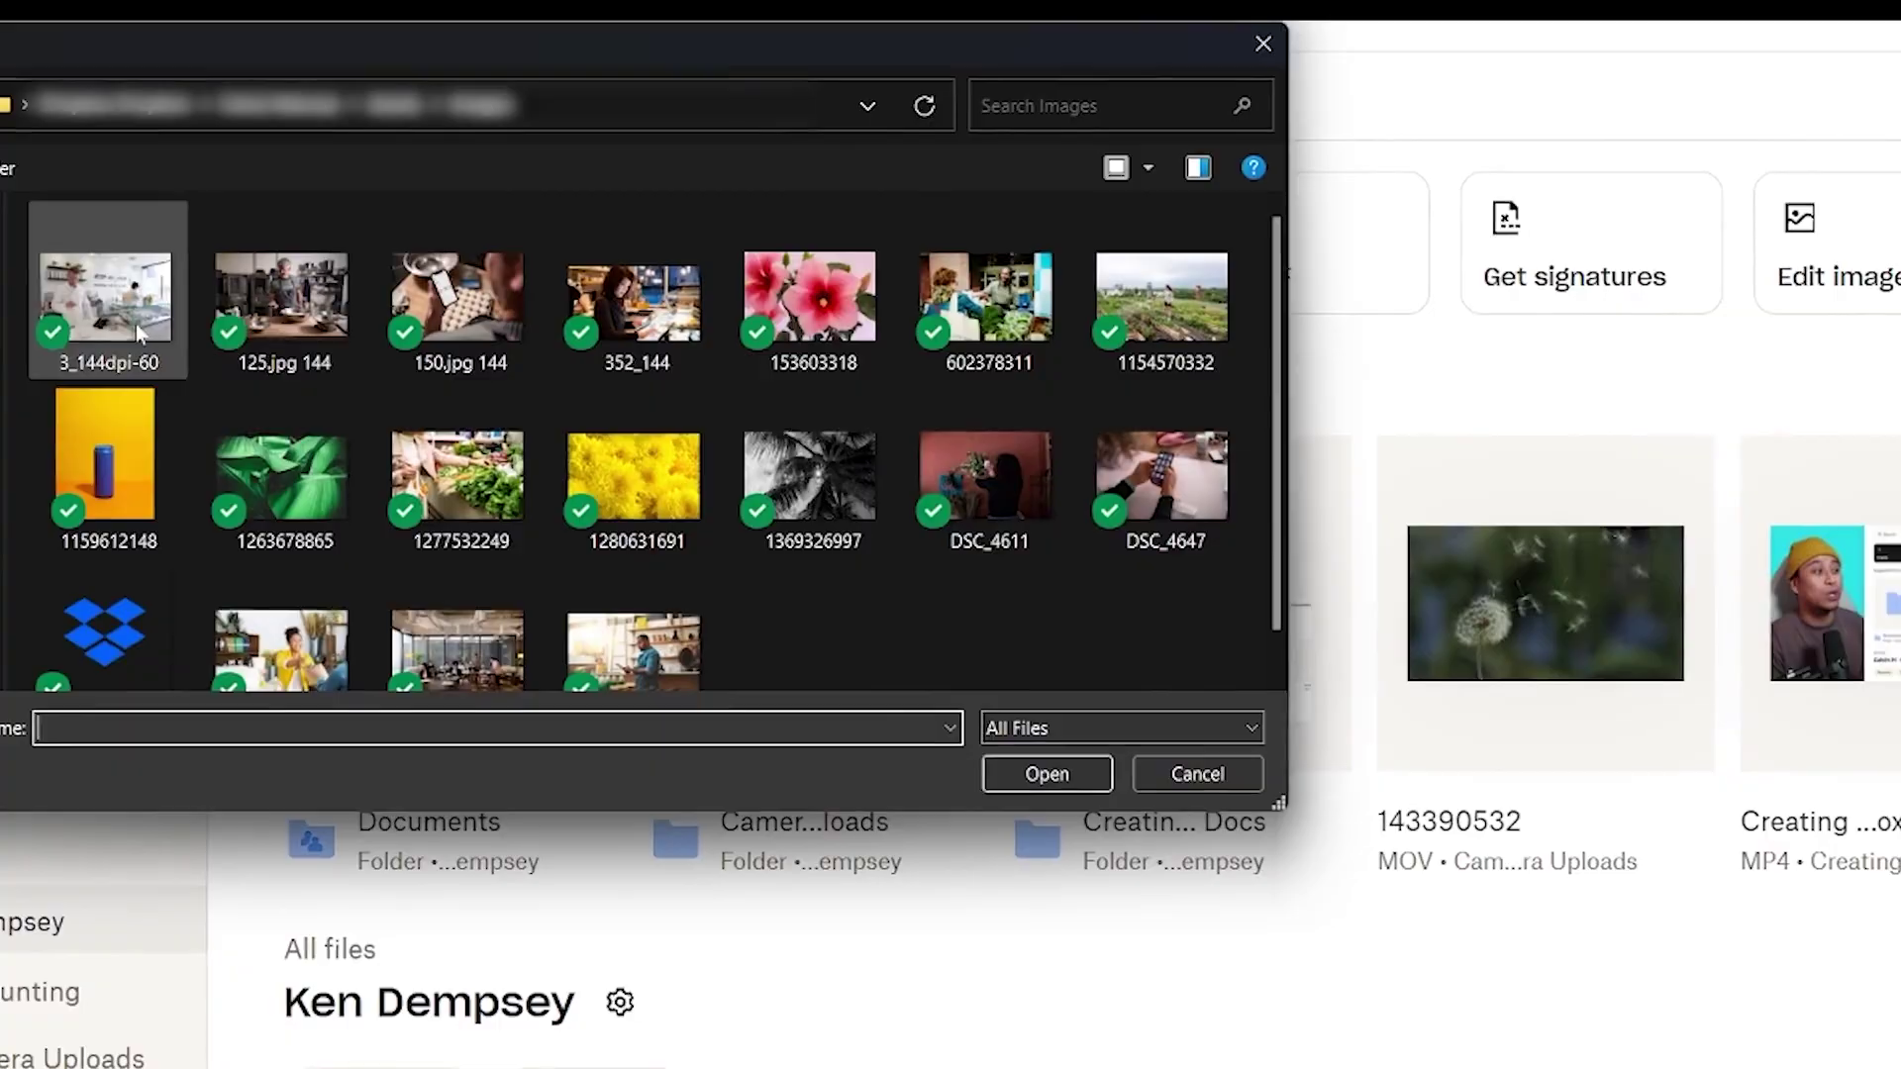
{"action": "left_click", "coordinate": [127, 316]}
{"action": "left_click", "coordinate": [1022, 755]}
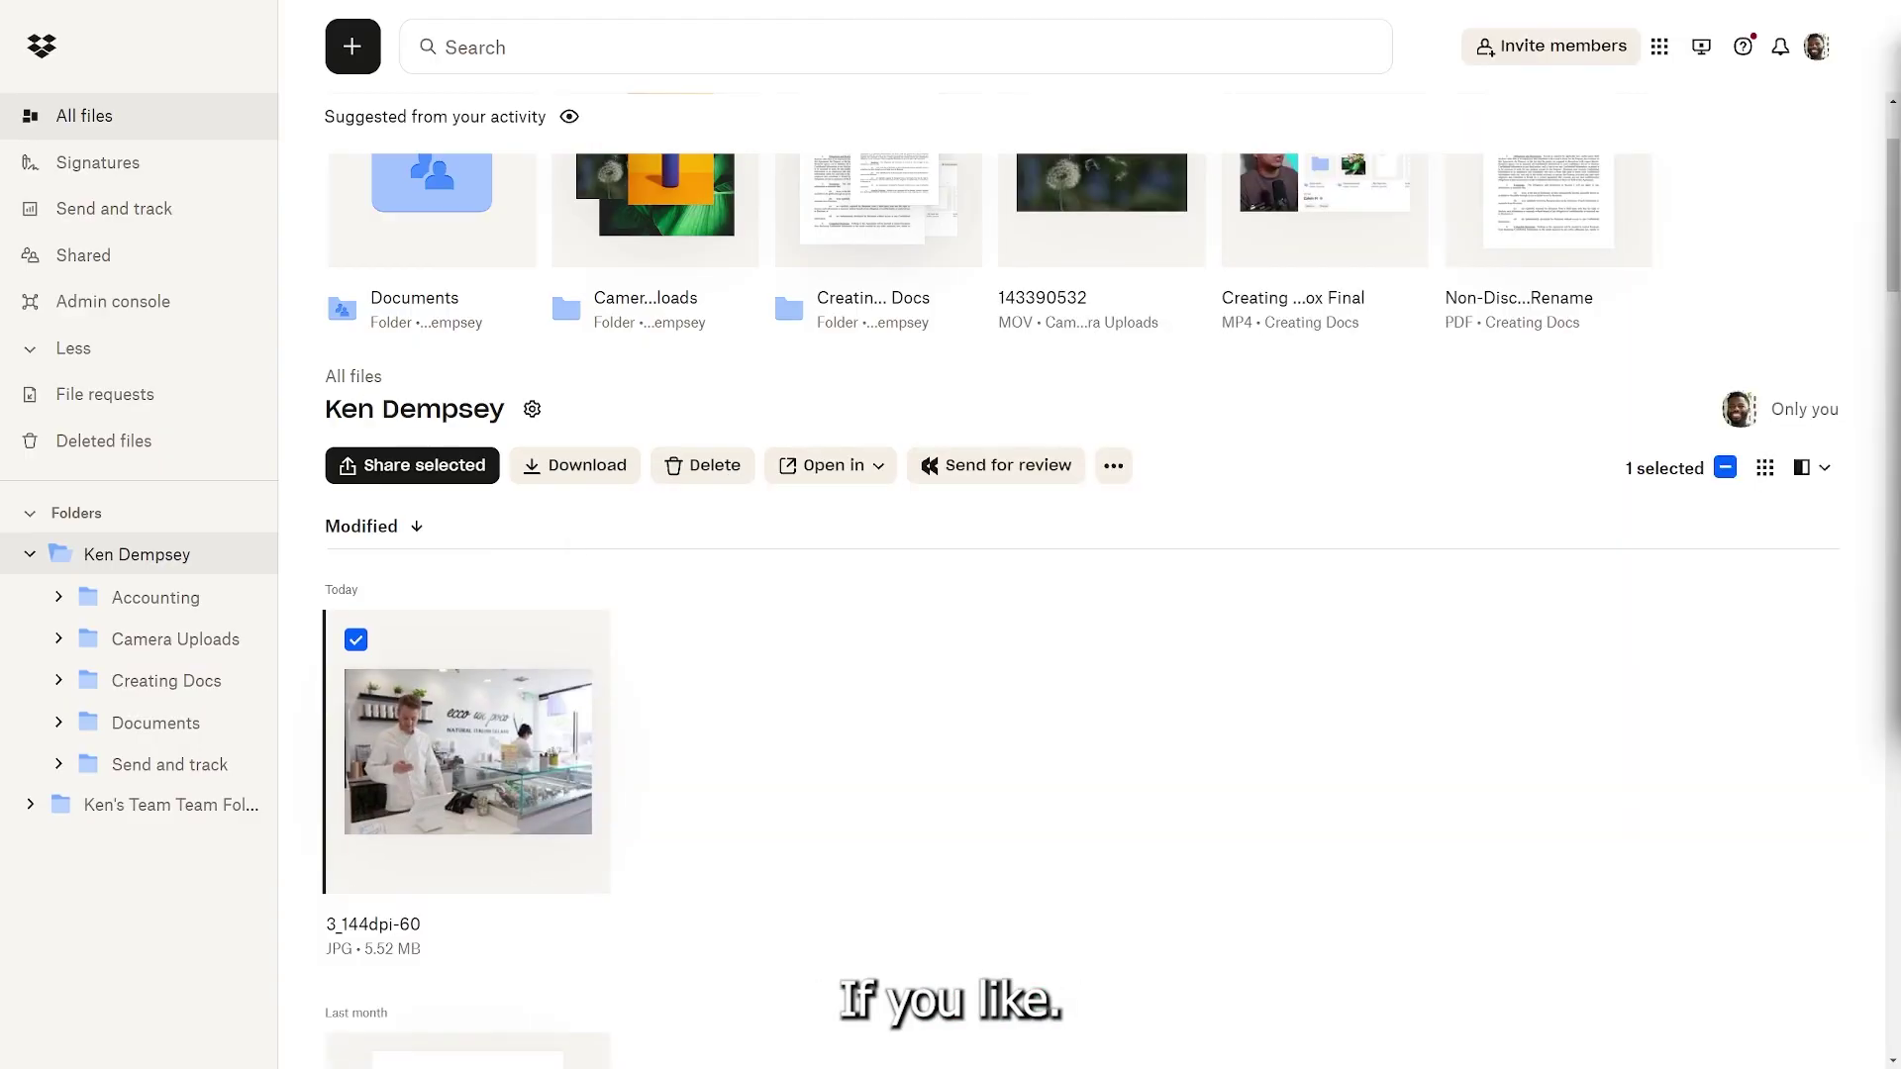
{"action": "left_click_drag", "start_coordinate": [1698, 499], "coordinate": [795, 732]}
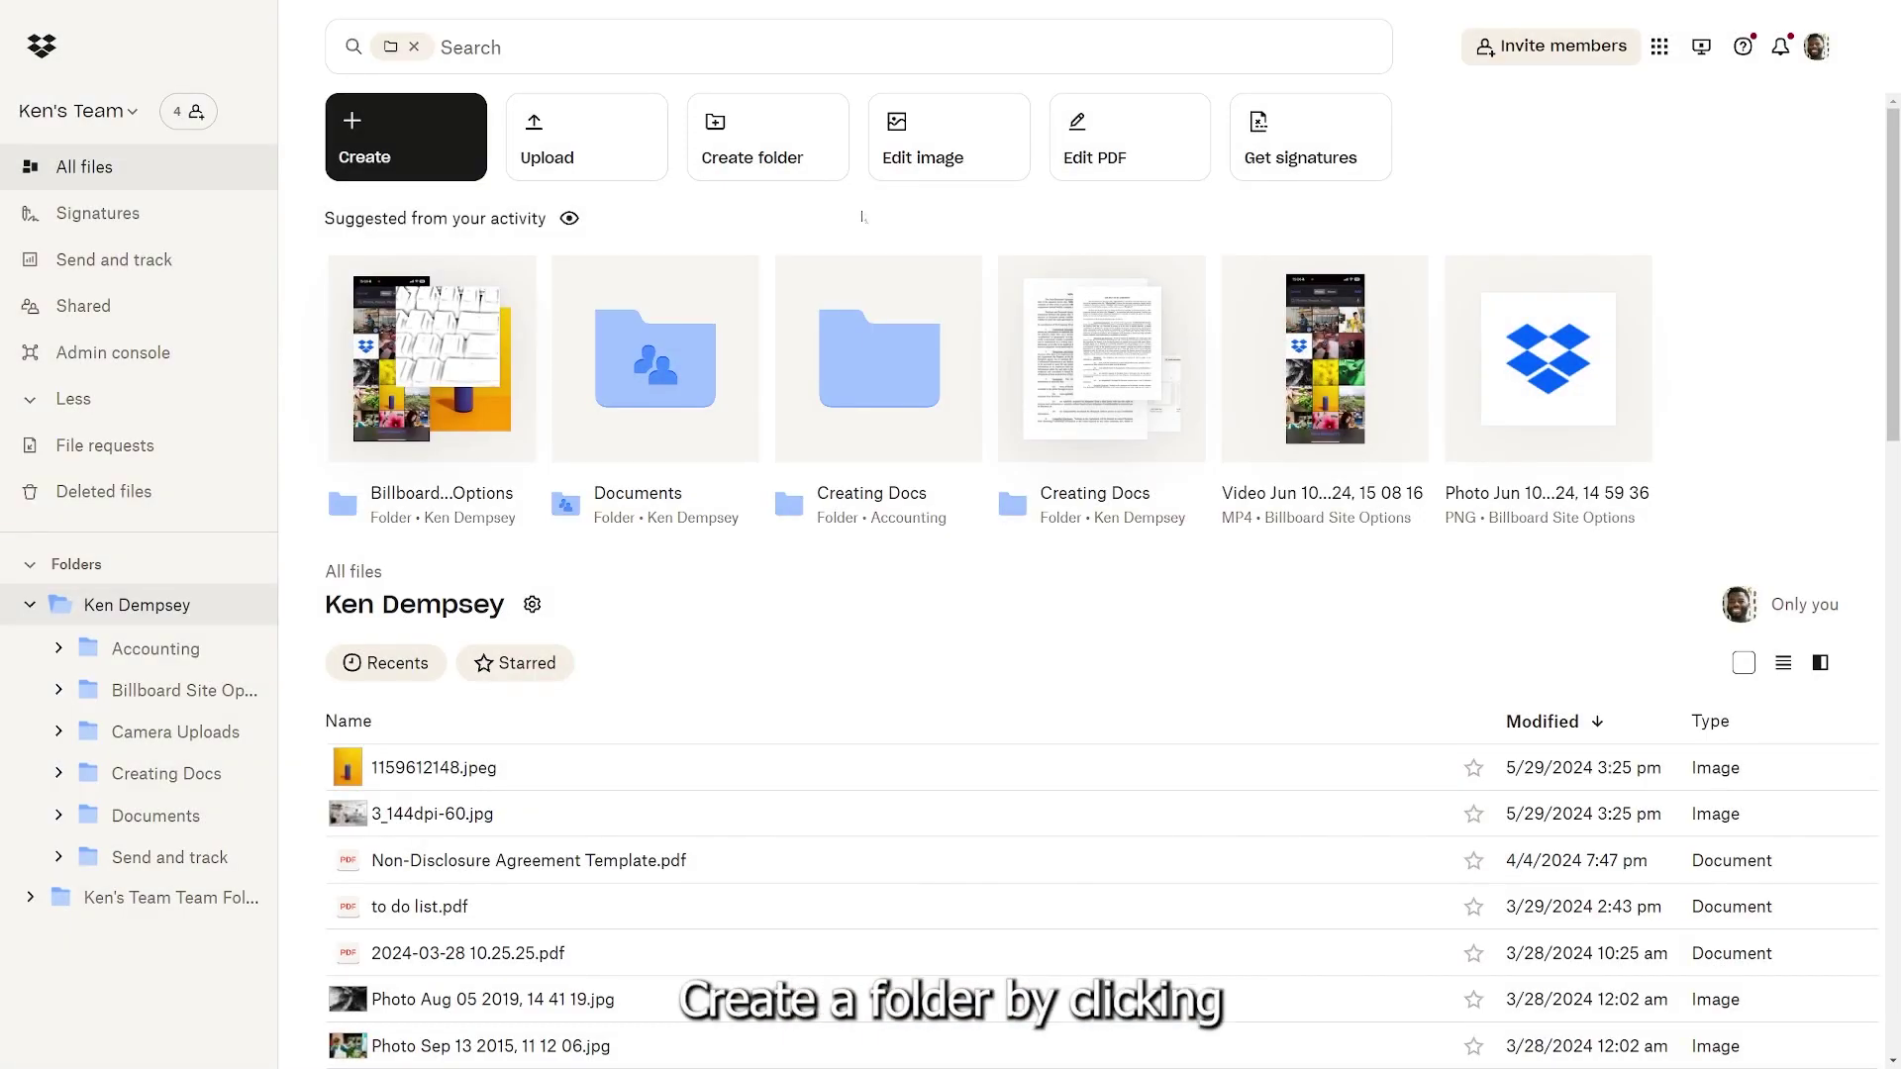
{"action": "left_click", "coordinate": [766, 137]}
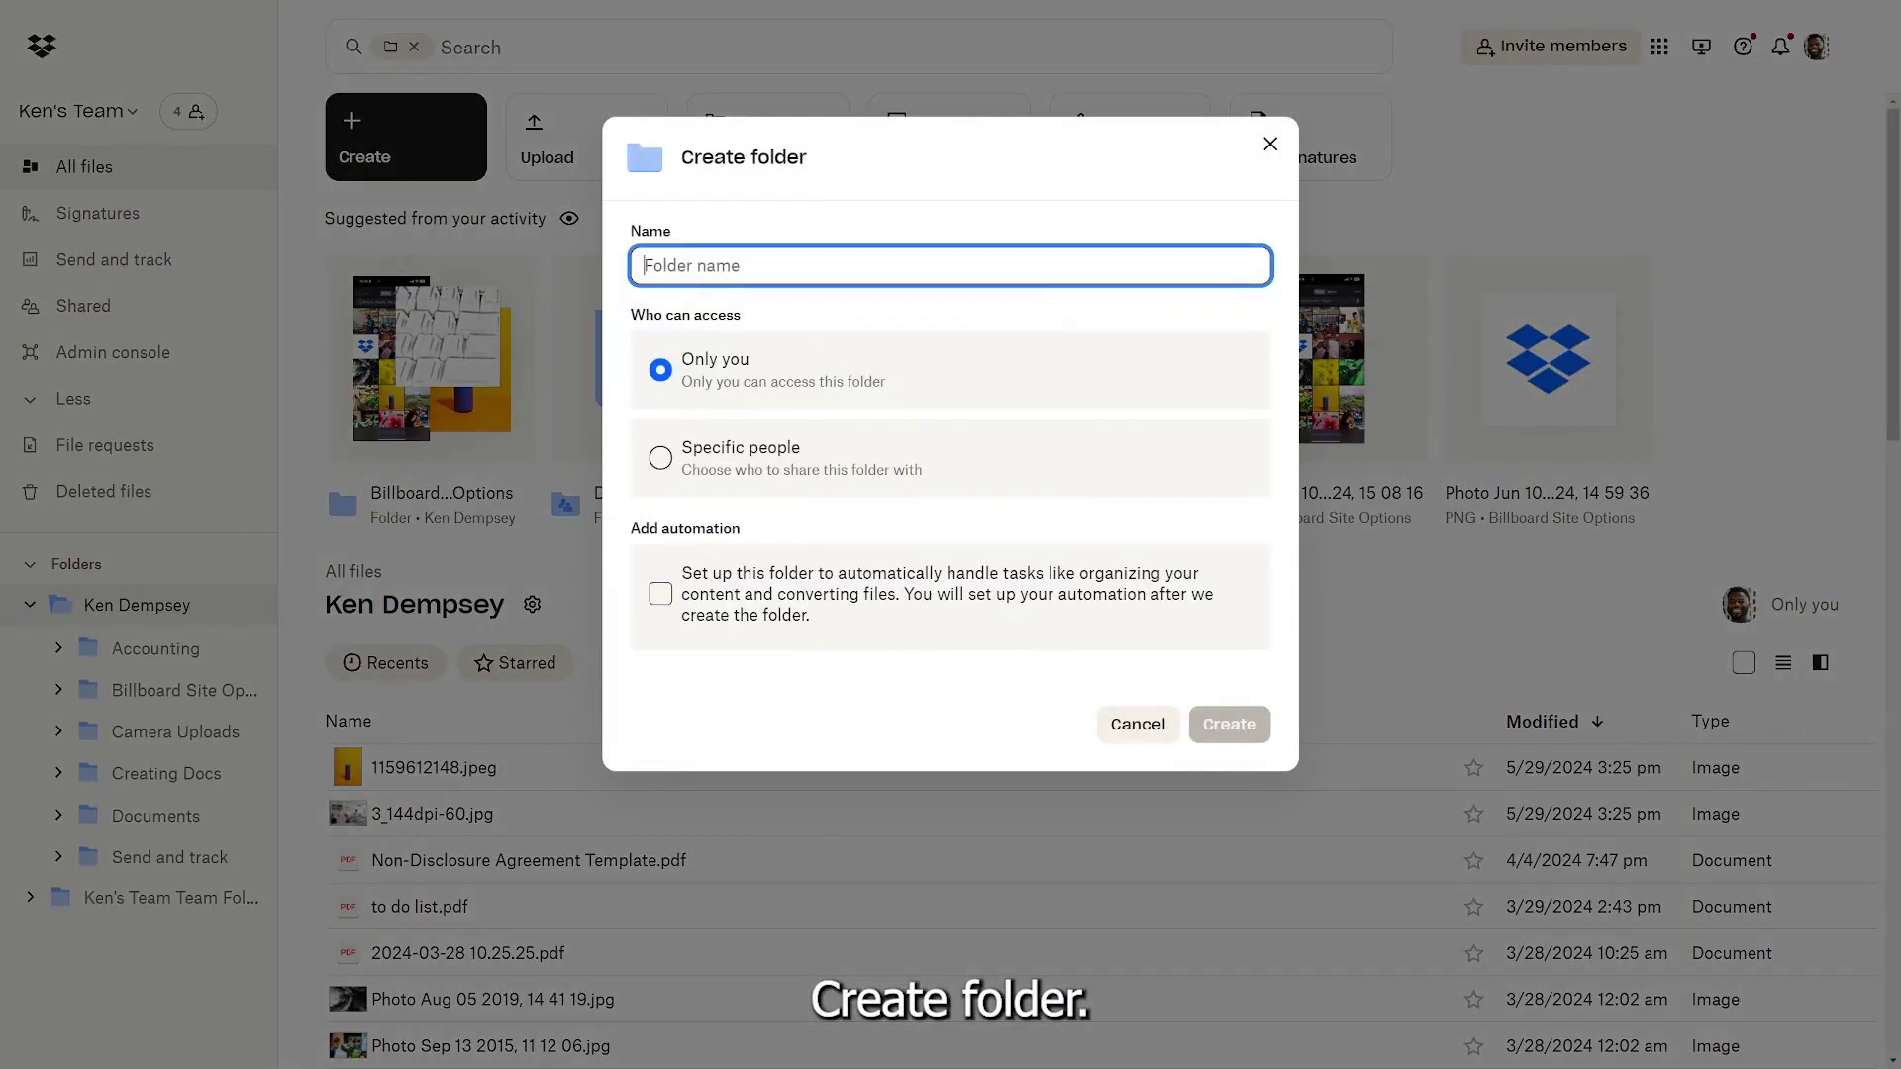
{"action": "type", "text": "Current projects"}
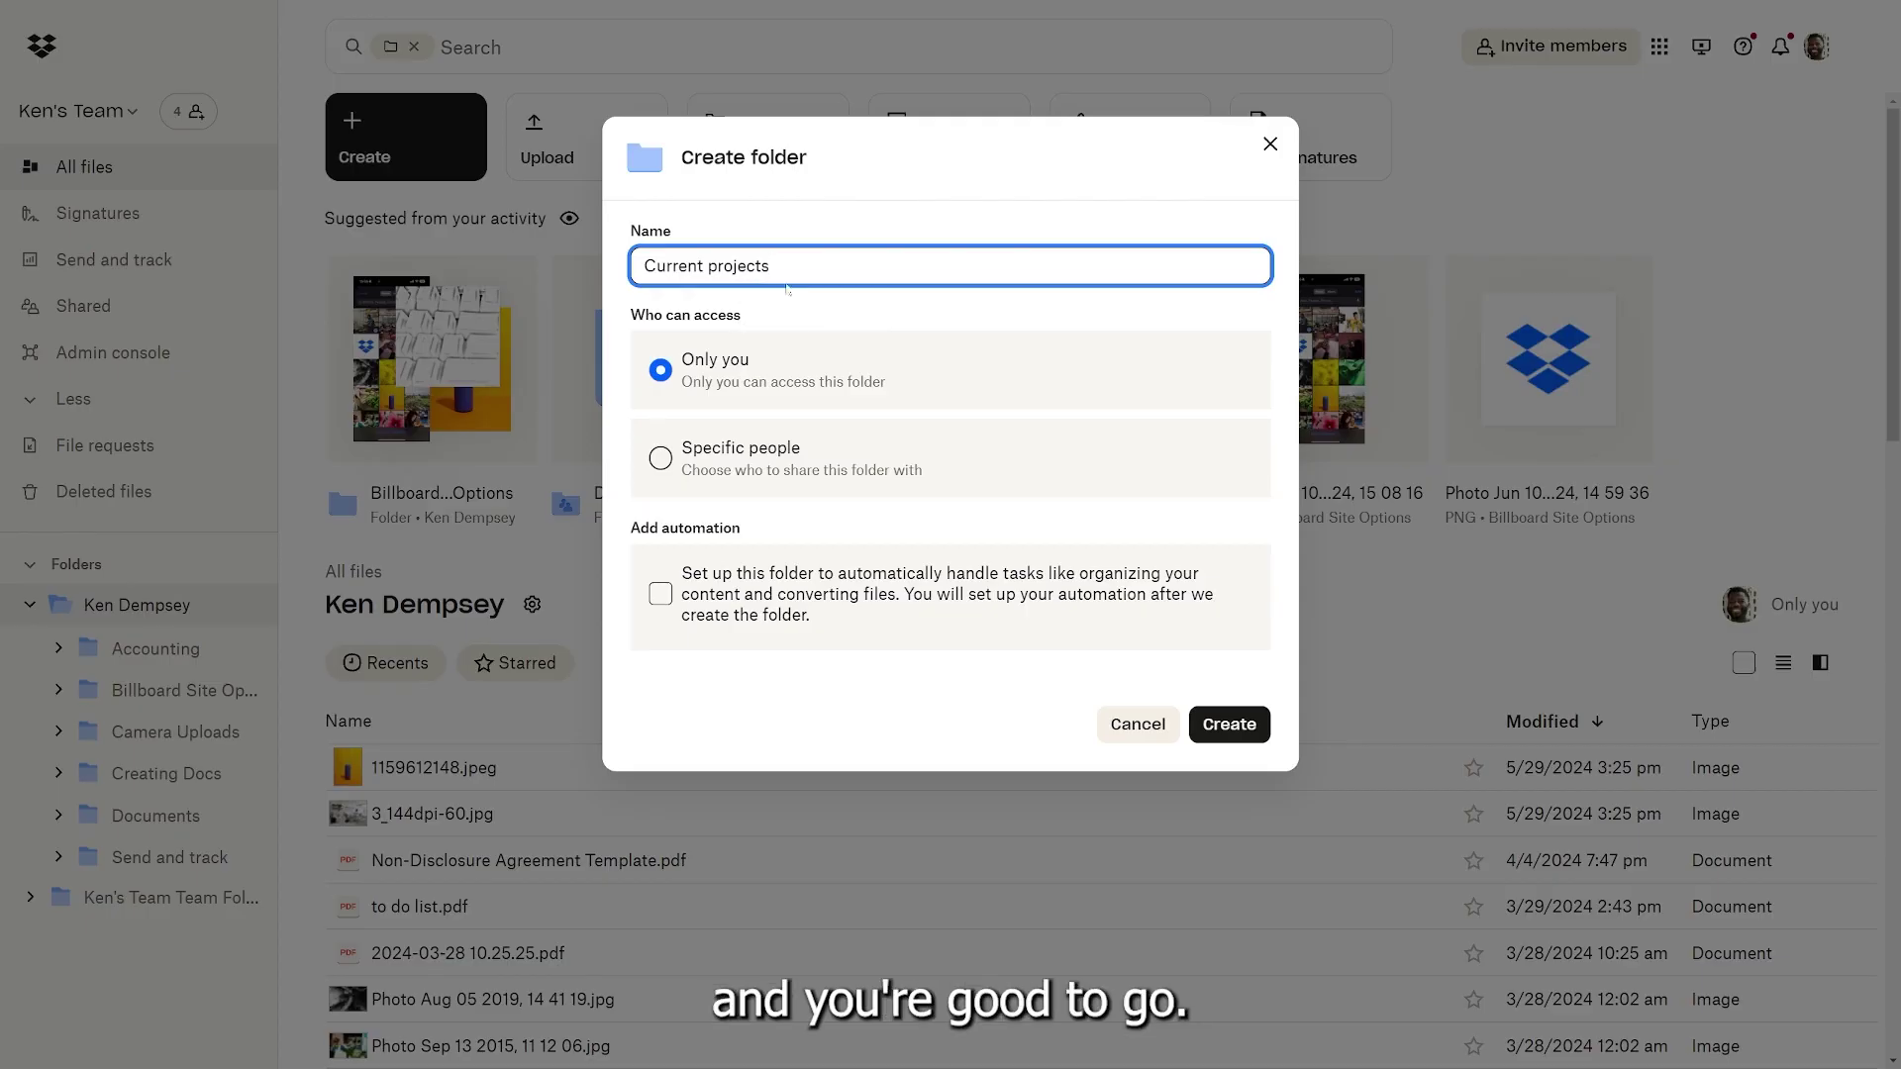
{"action": "key", "text": "Return"}
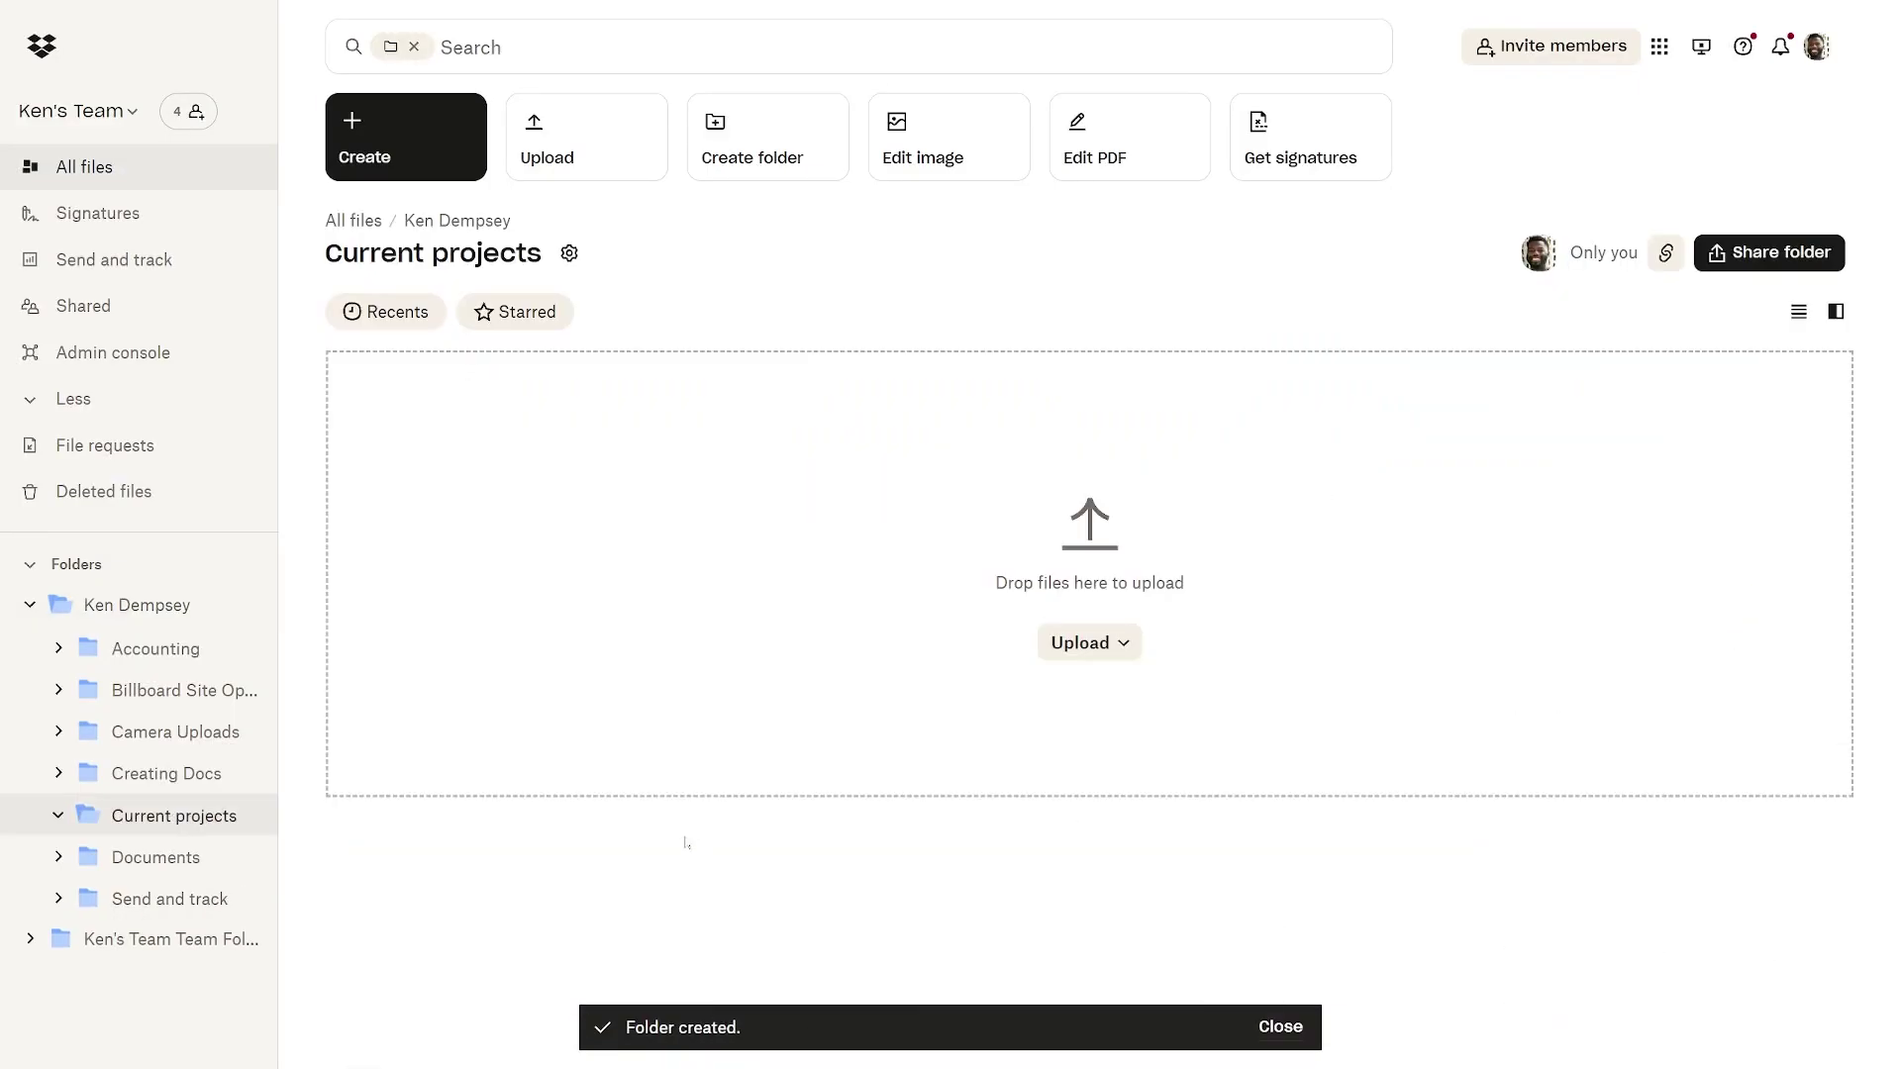
Move the Board of Directors minutes template and 4-year Financial Forecast into Current projects
{"action": "left_click", "coordinate": [136, 606]}
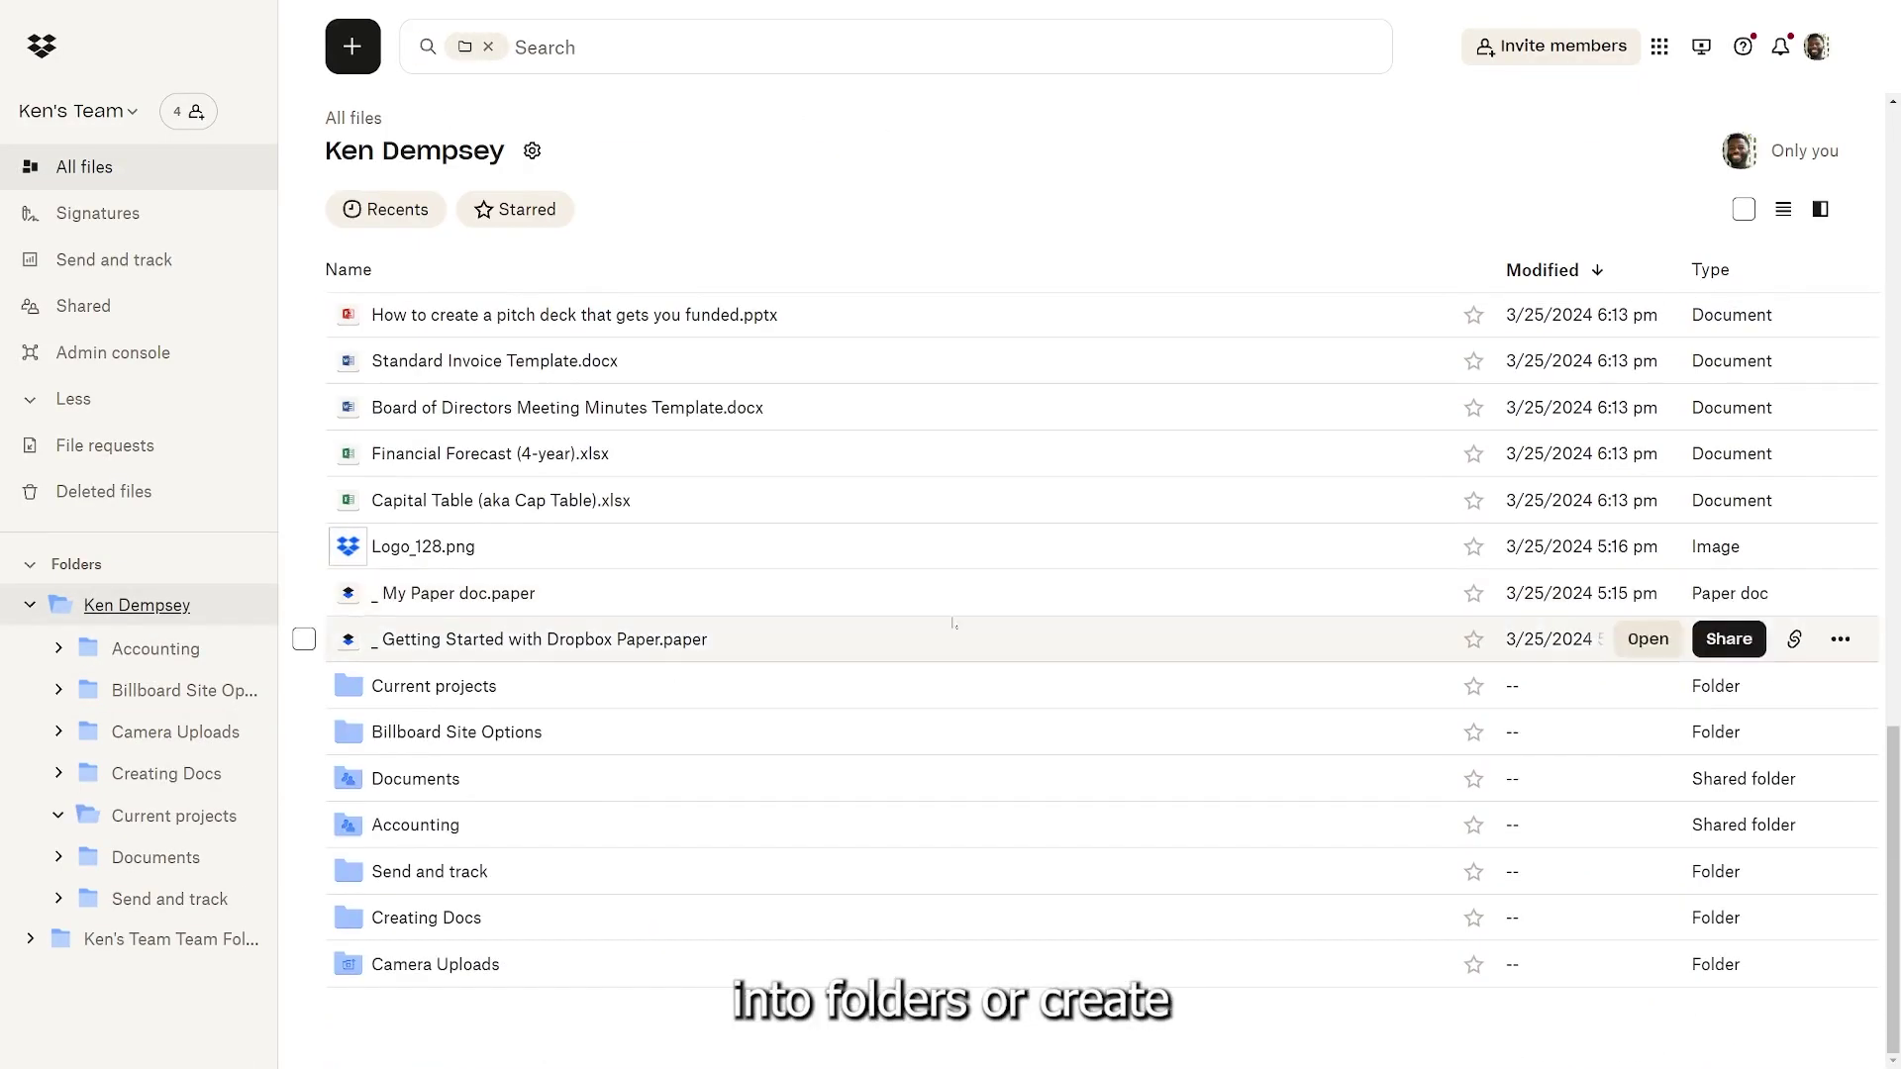
{"action": "left_click", "coordinate": [303, 407]}
{"action": "left_click", "coordinate": [304, 453]}
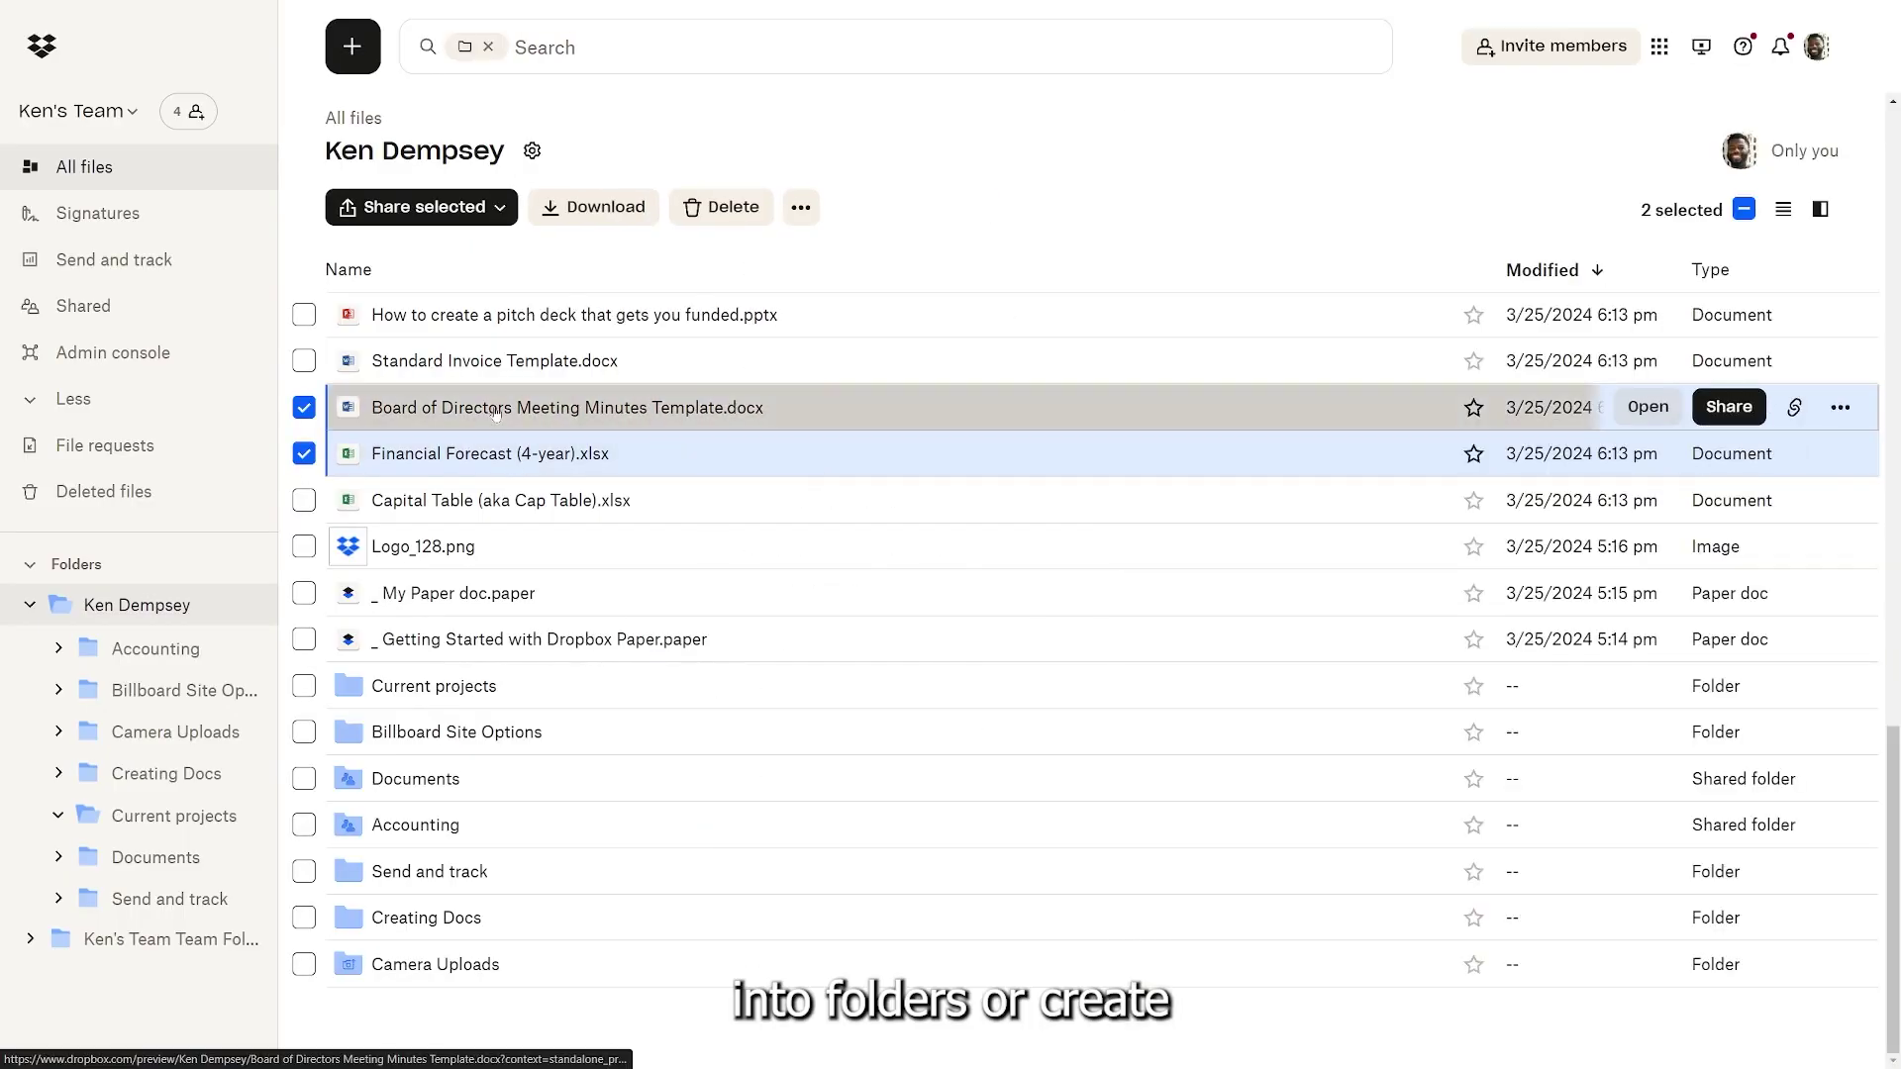
{"action": "left_click_drag", "start_coordinate": [568, 407], "coordinate": [453, 687]}
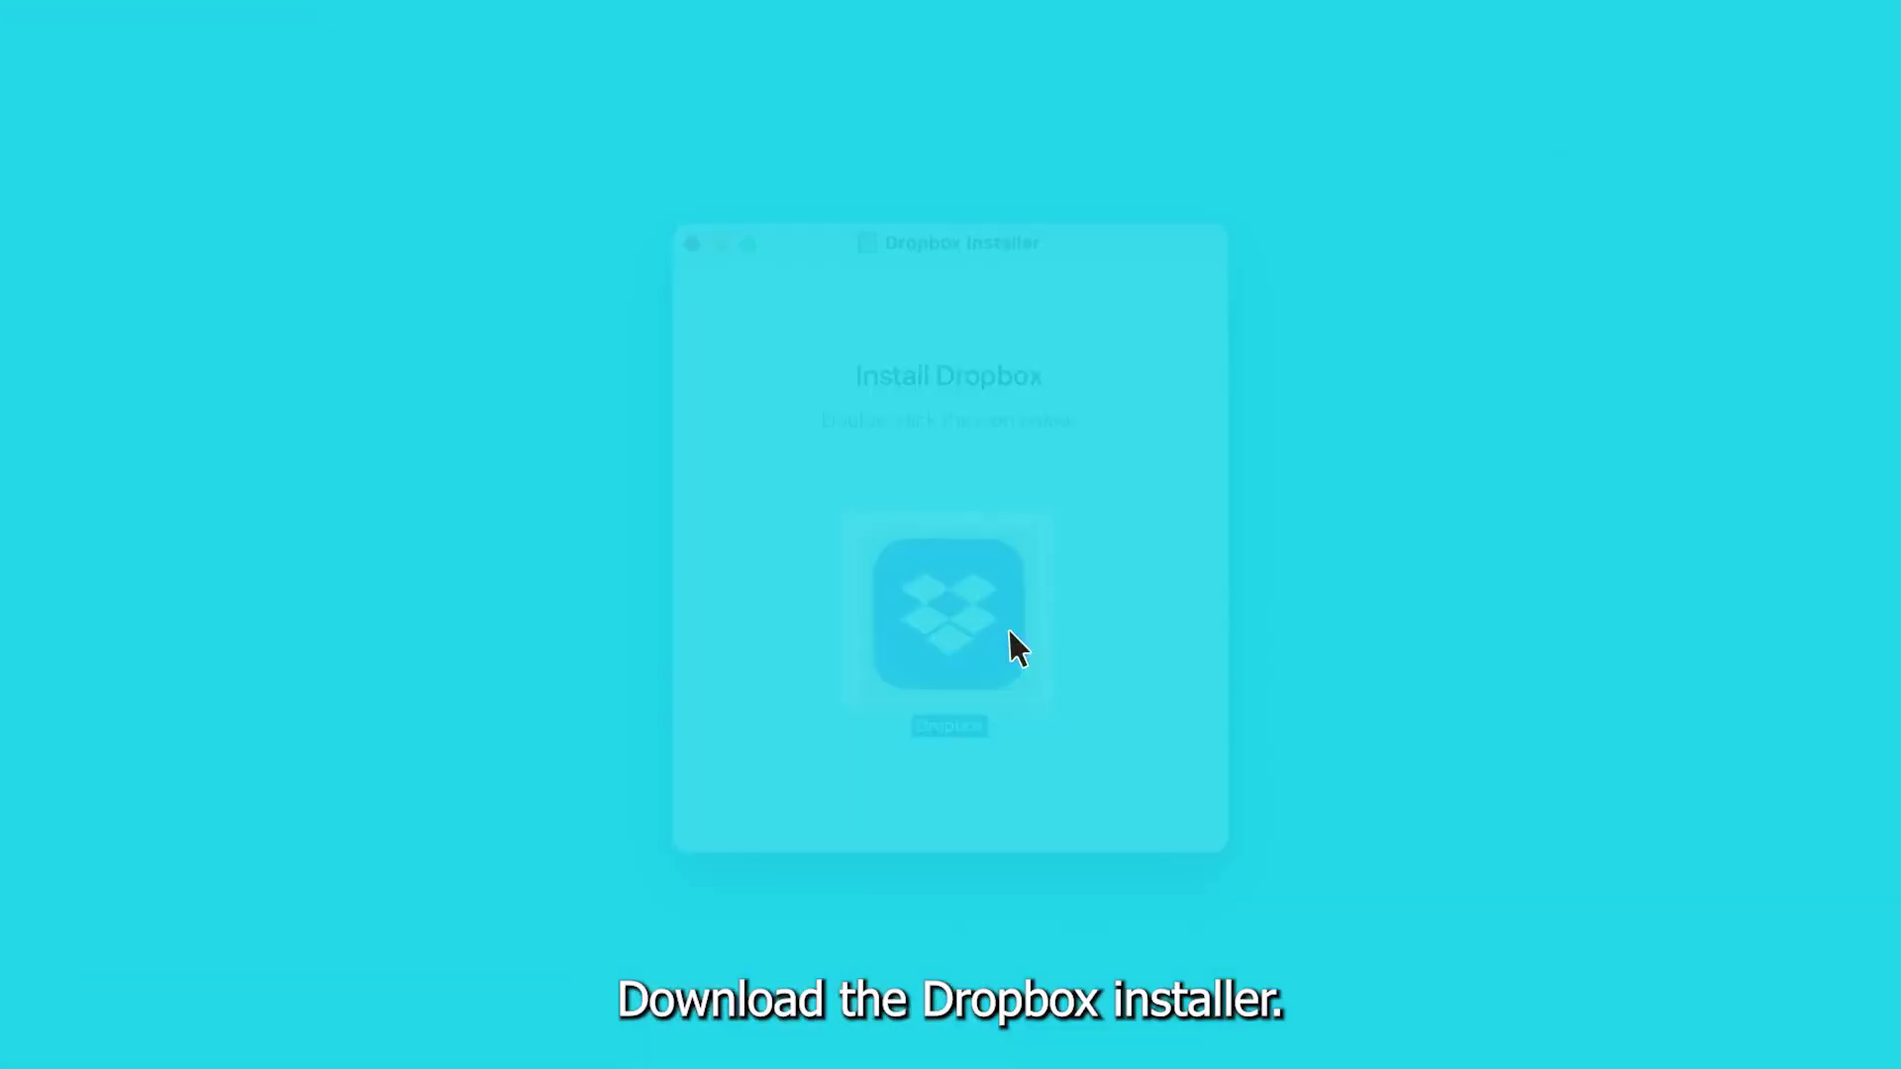
{"action": "type", "text": "[blurred email]"}
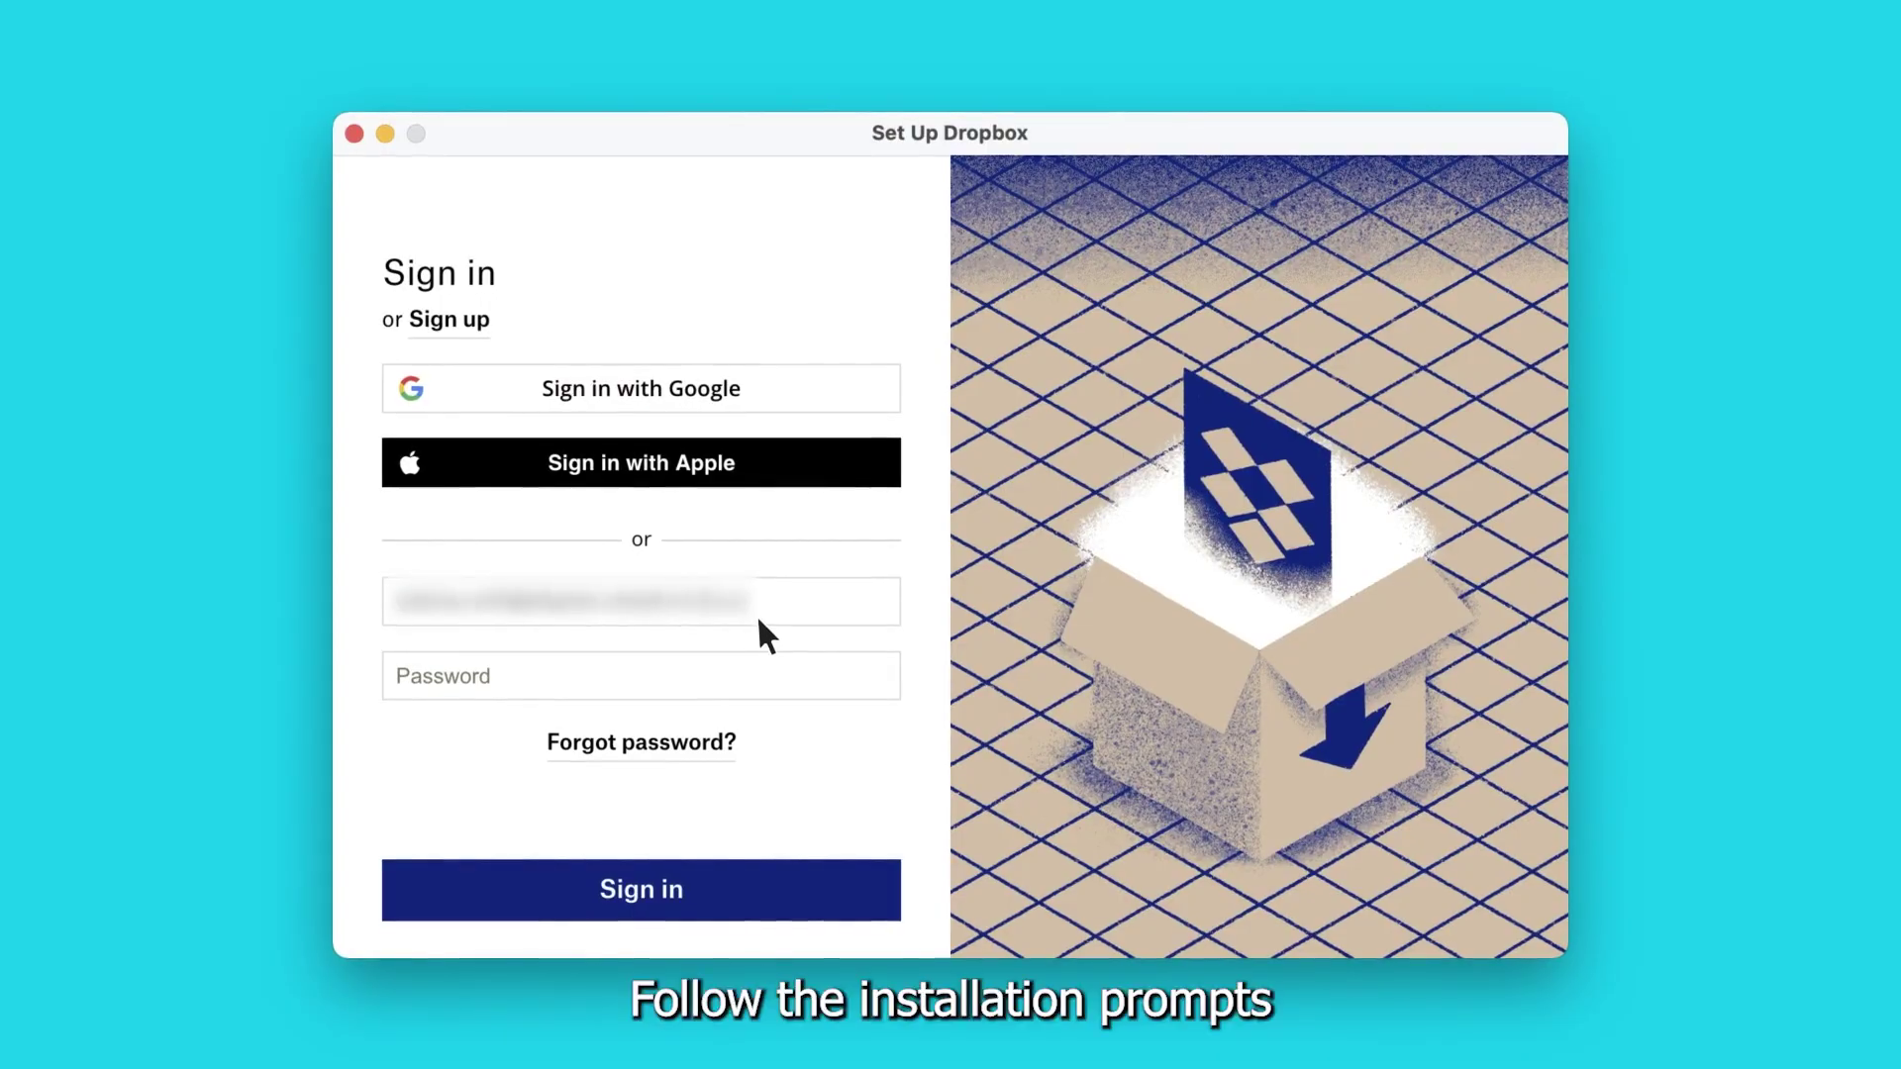
Sign in to the Dropbox desktop app with the account email and password
{"action": "left_click", "coordinate": [639, 676]}
{"action": "type", "text": "•••••"}
{"action": "left_click", "coordinate": [757, 889]}
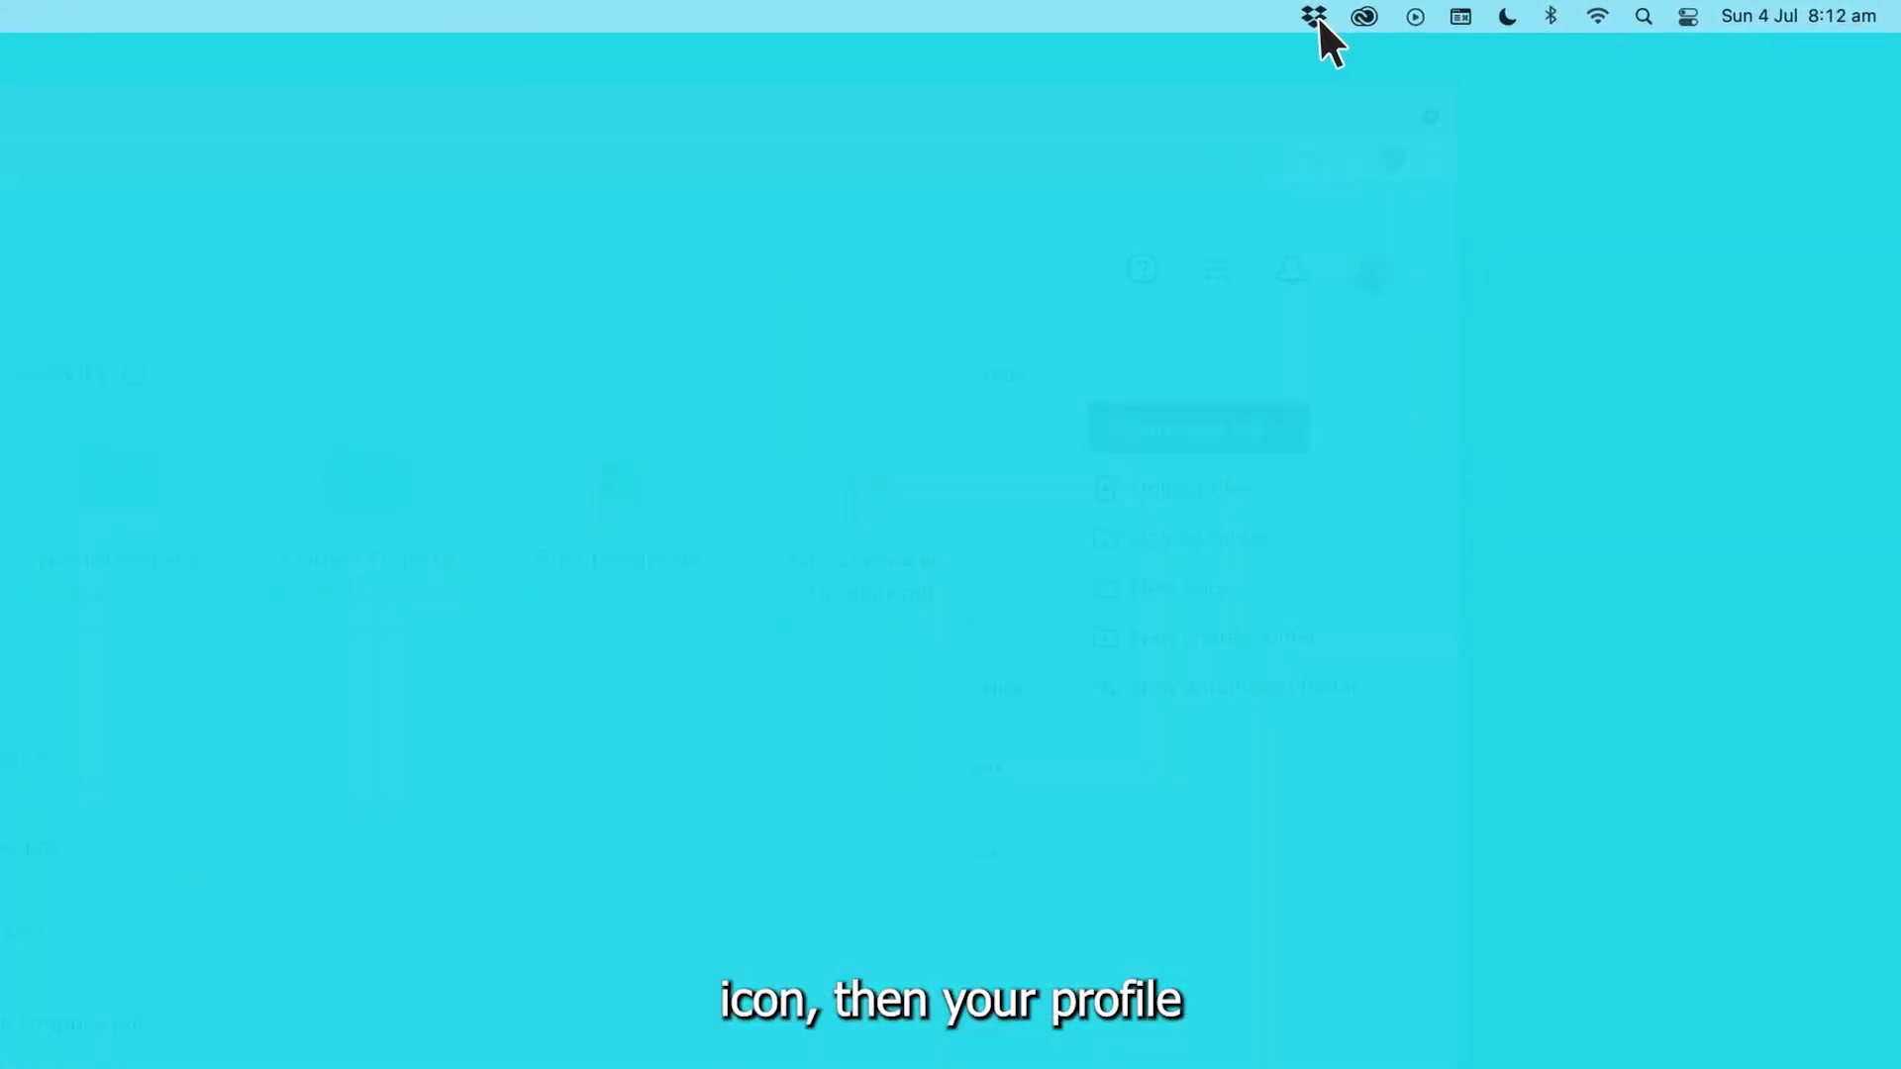
Set up a Mac backup of Desktop and Downloads in Dropbox Preferences > Backups
{"action": "left_click", "coordinate": [1306, 17]}
{"action": "left_click", "coordinate": [1544, 92]}
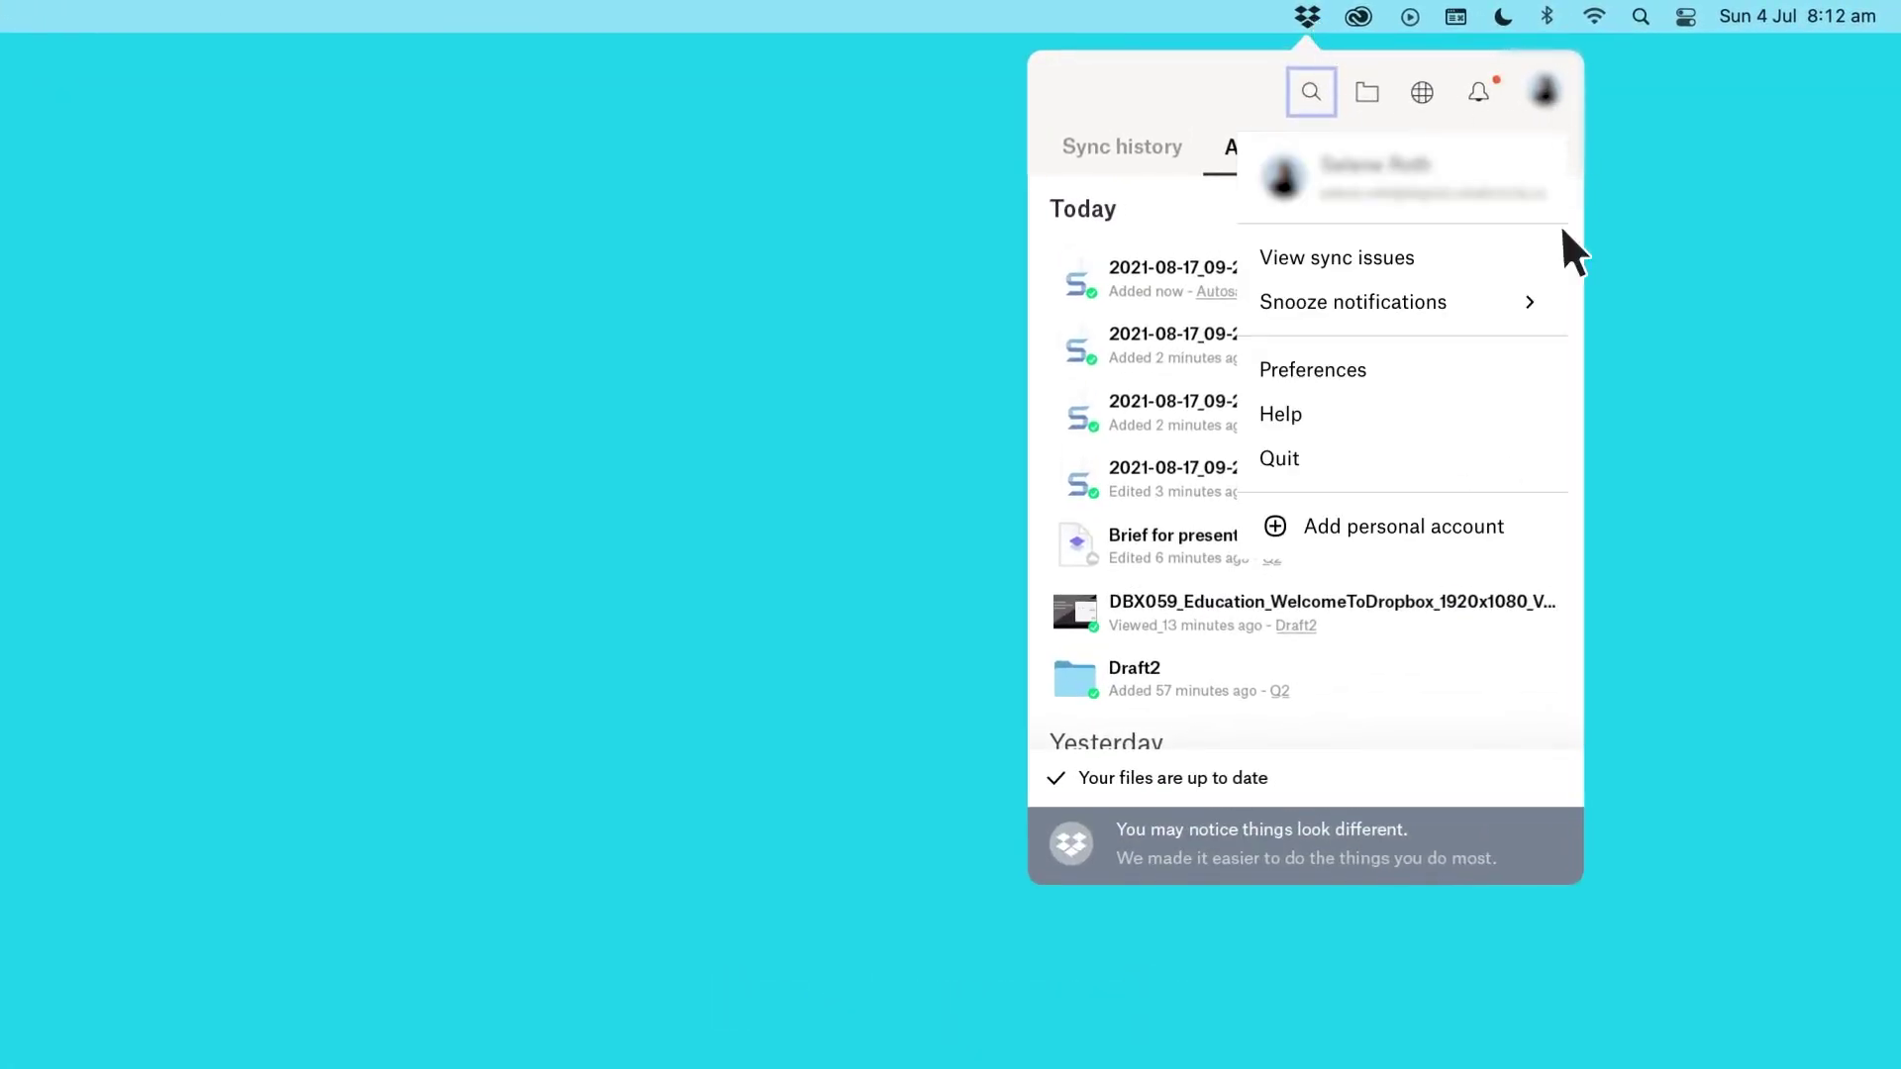
{"action": "left_click", "coordinate": [1403, 369]}
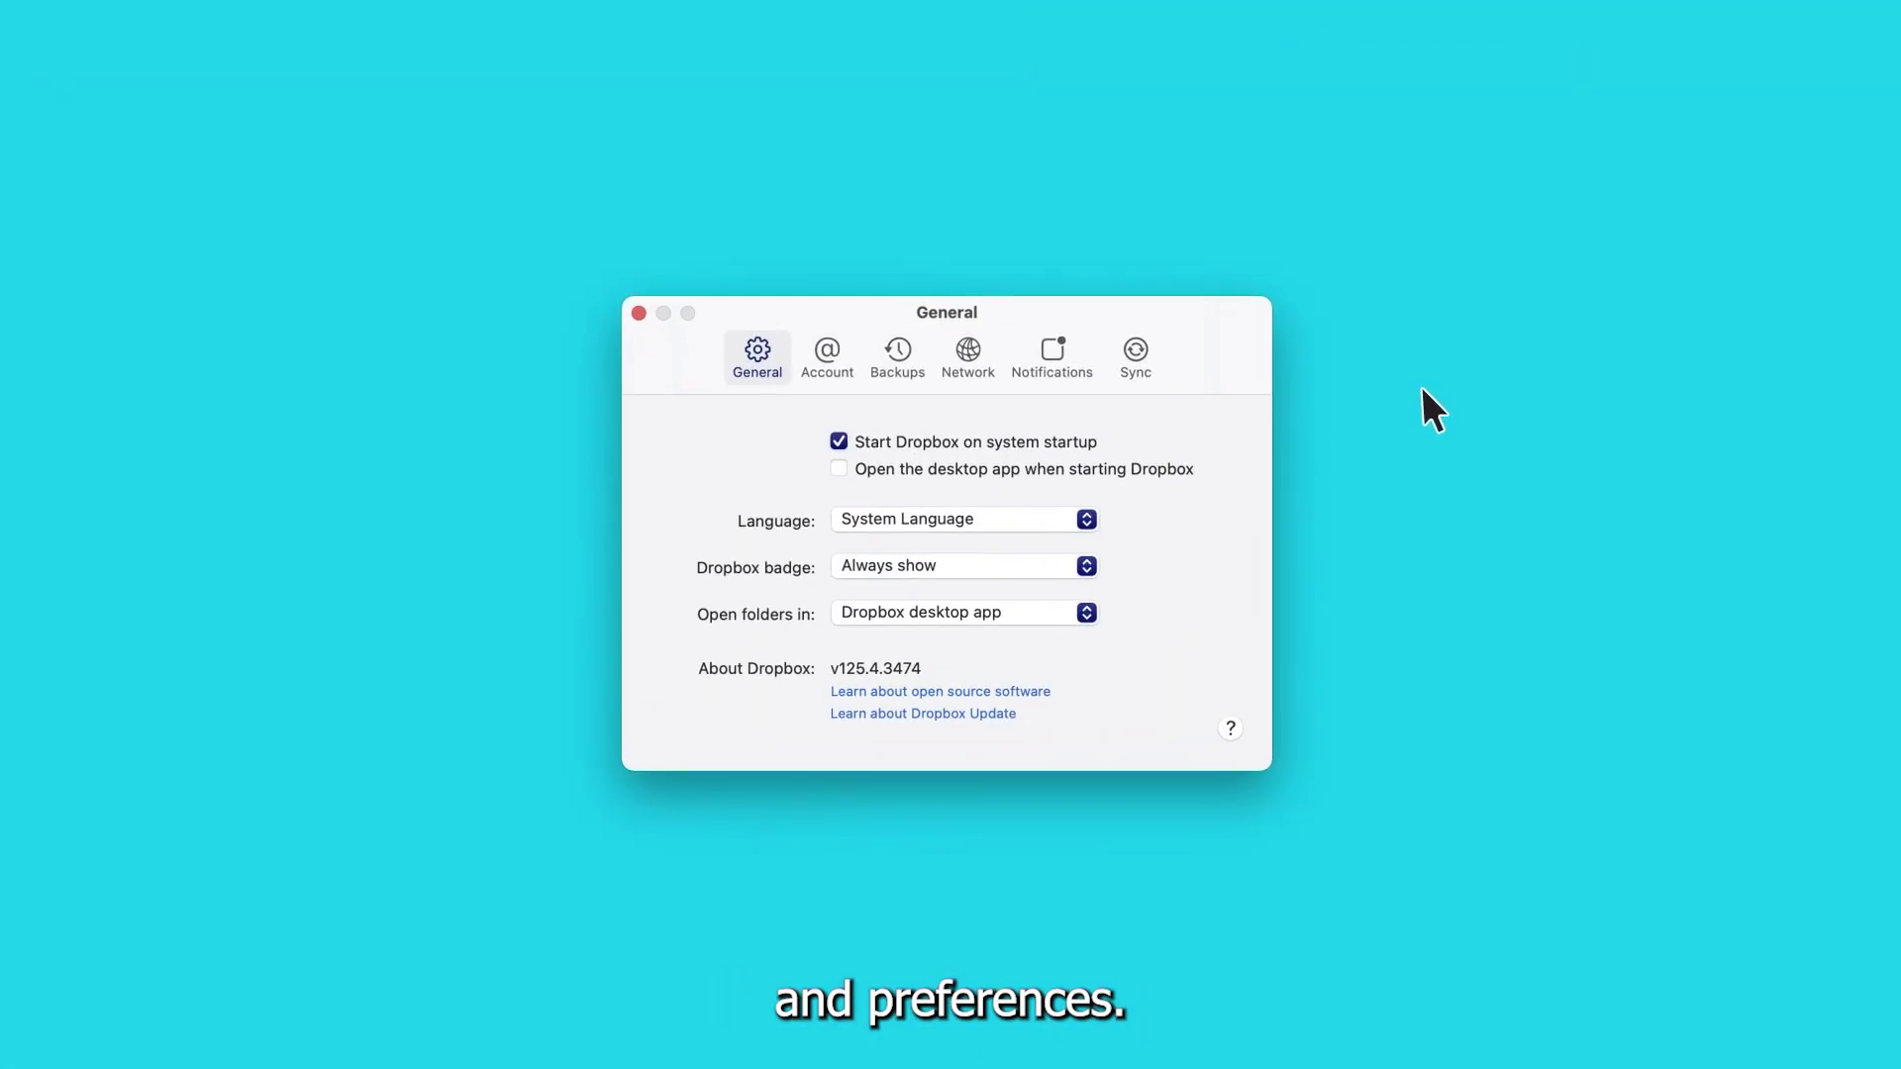
{"action": "left_click", "coordinate": [916, 364]}
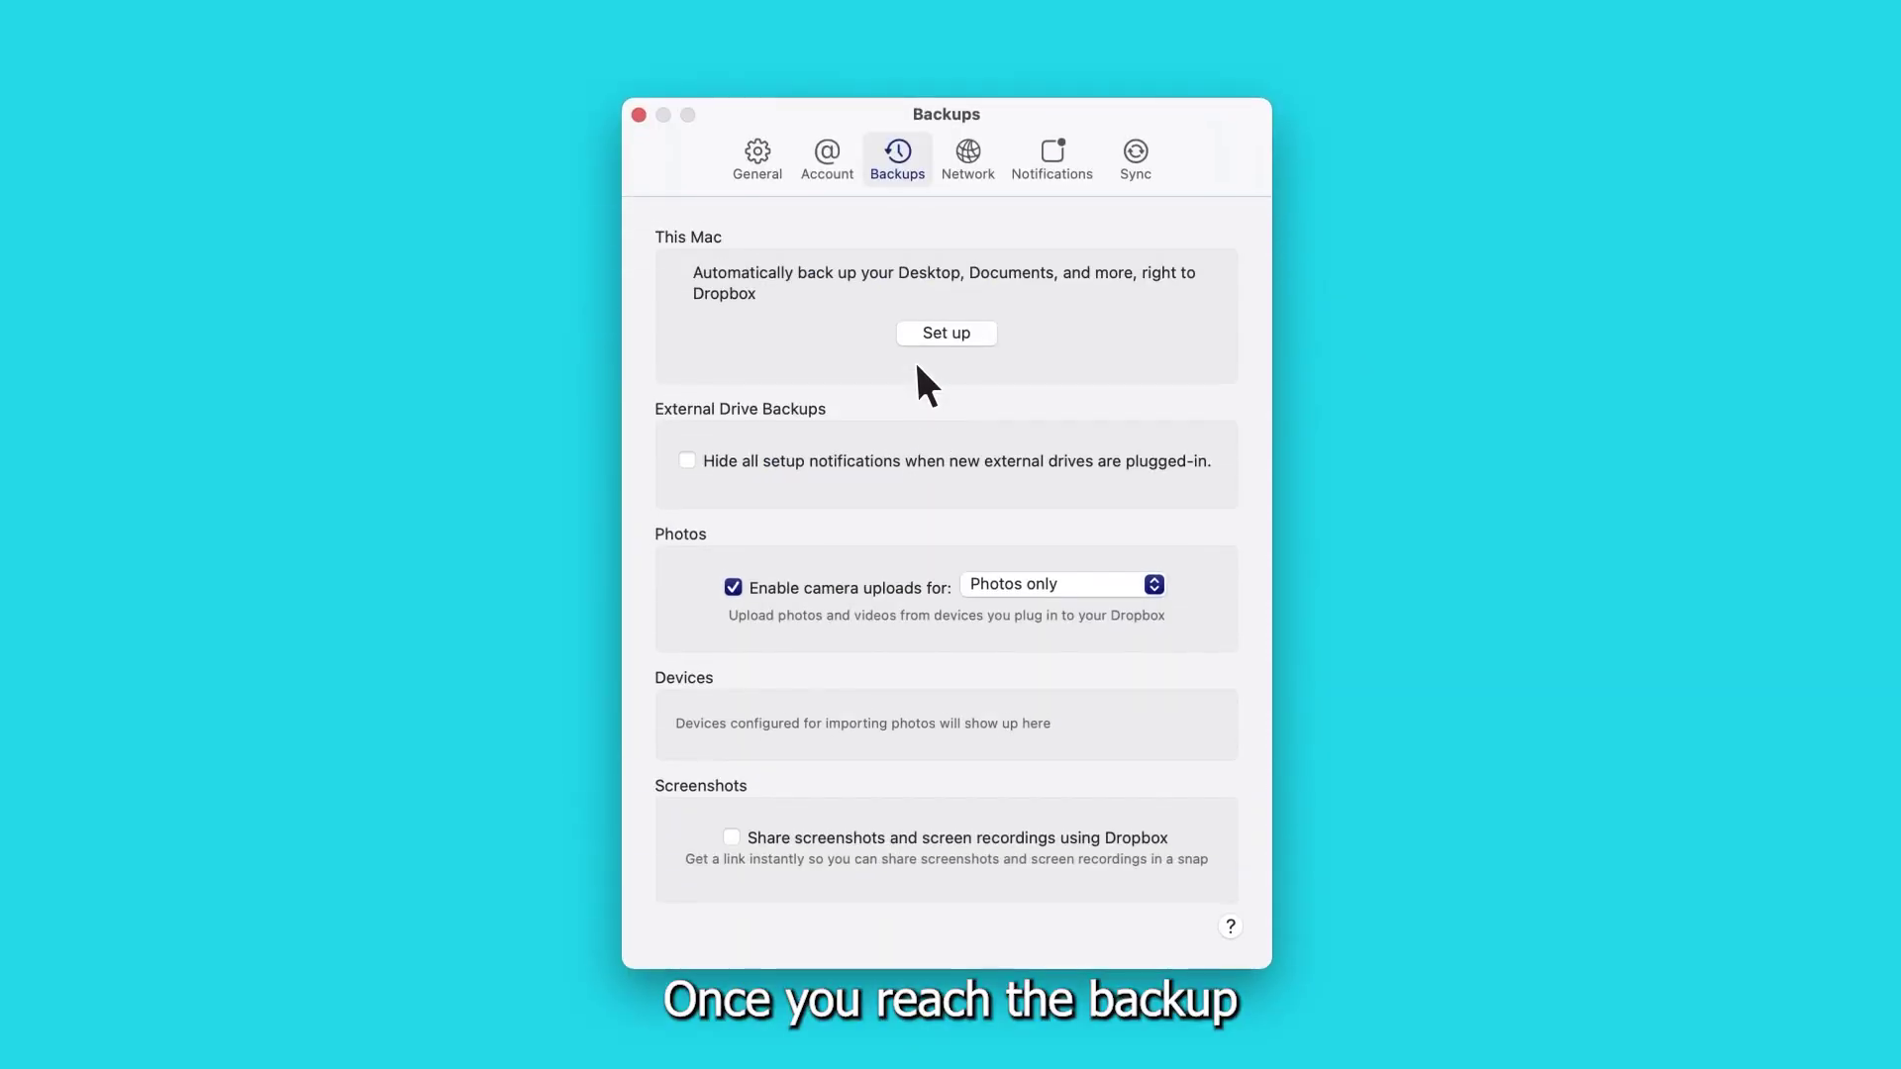
{"action": "left_click", "coordinate": [980, 334]}
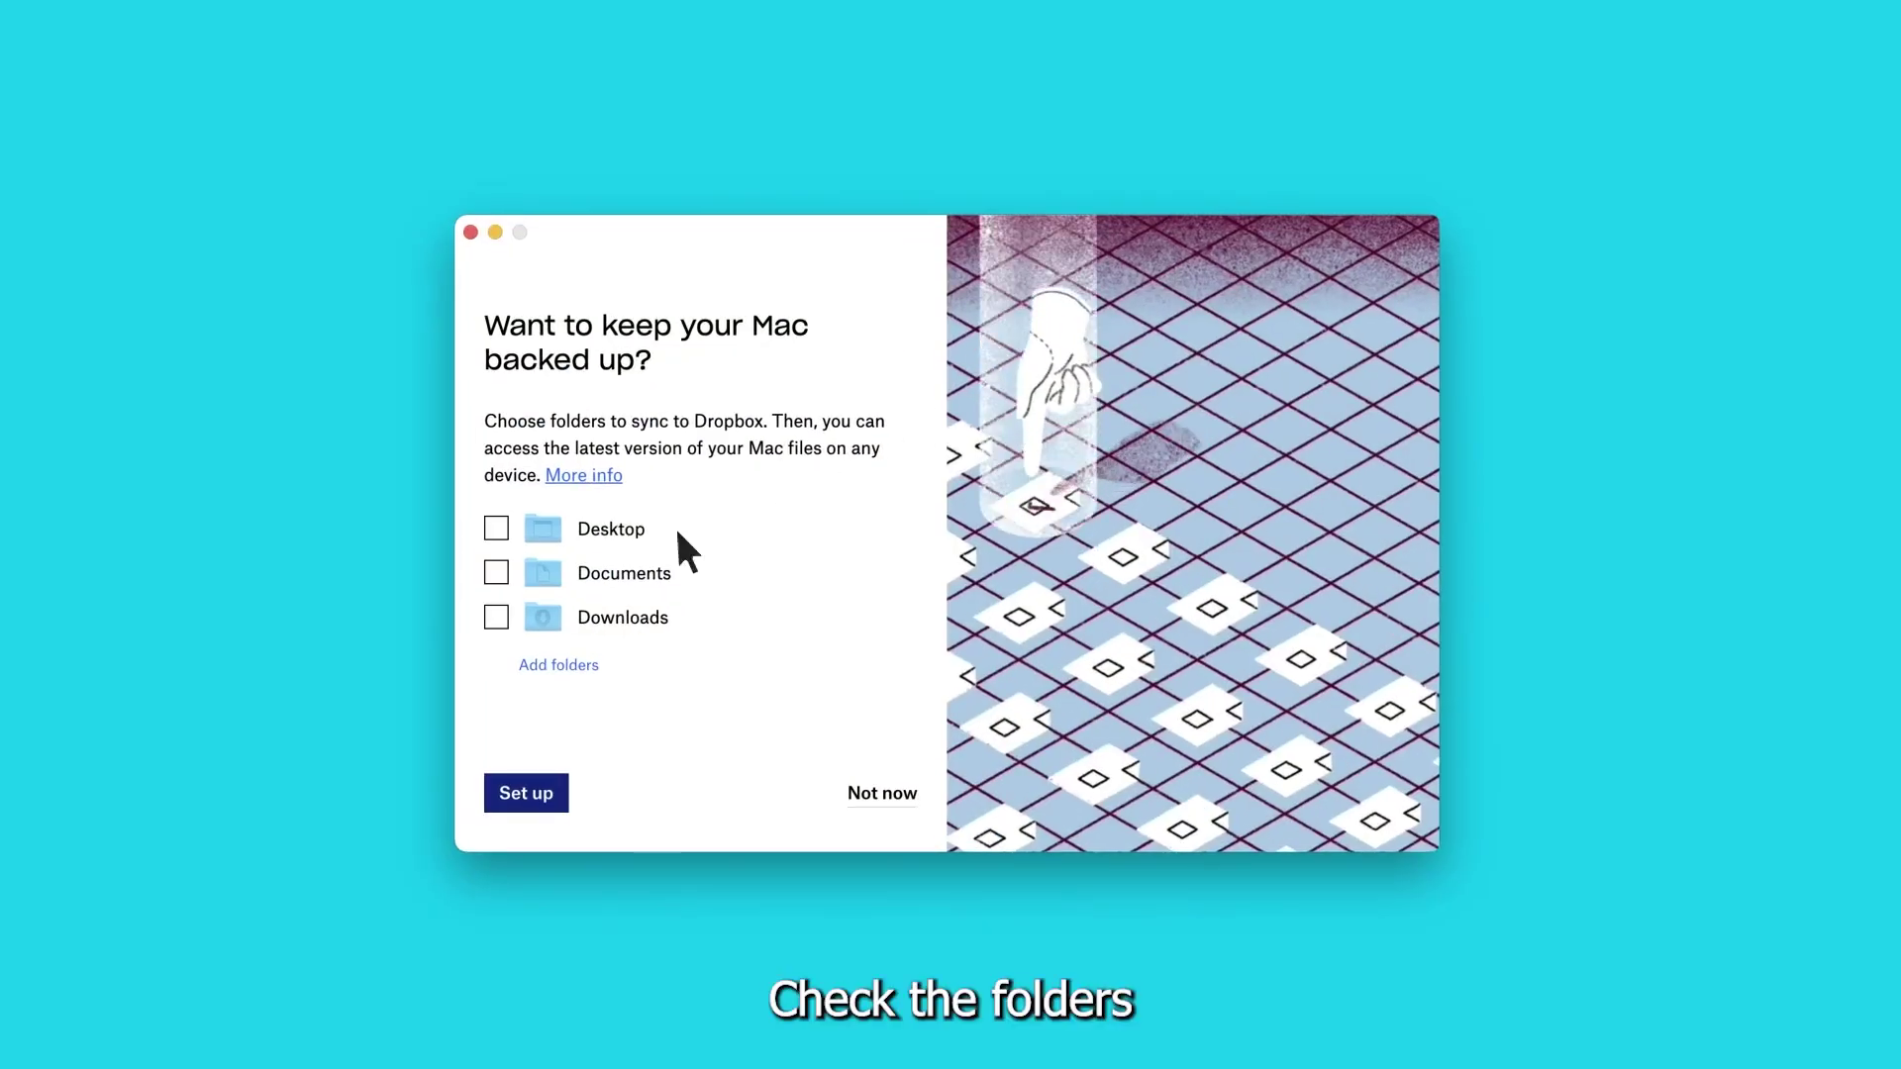
{"action": "left_click", "coordinate": [496, 529]}
{"action": "left_click", "coordinate": [497, 617]}
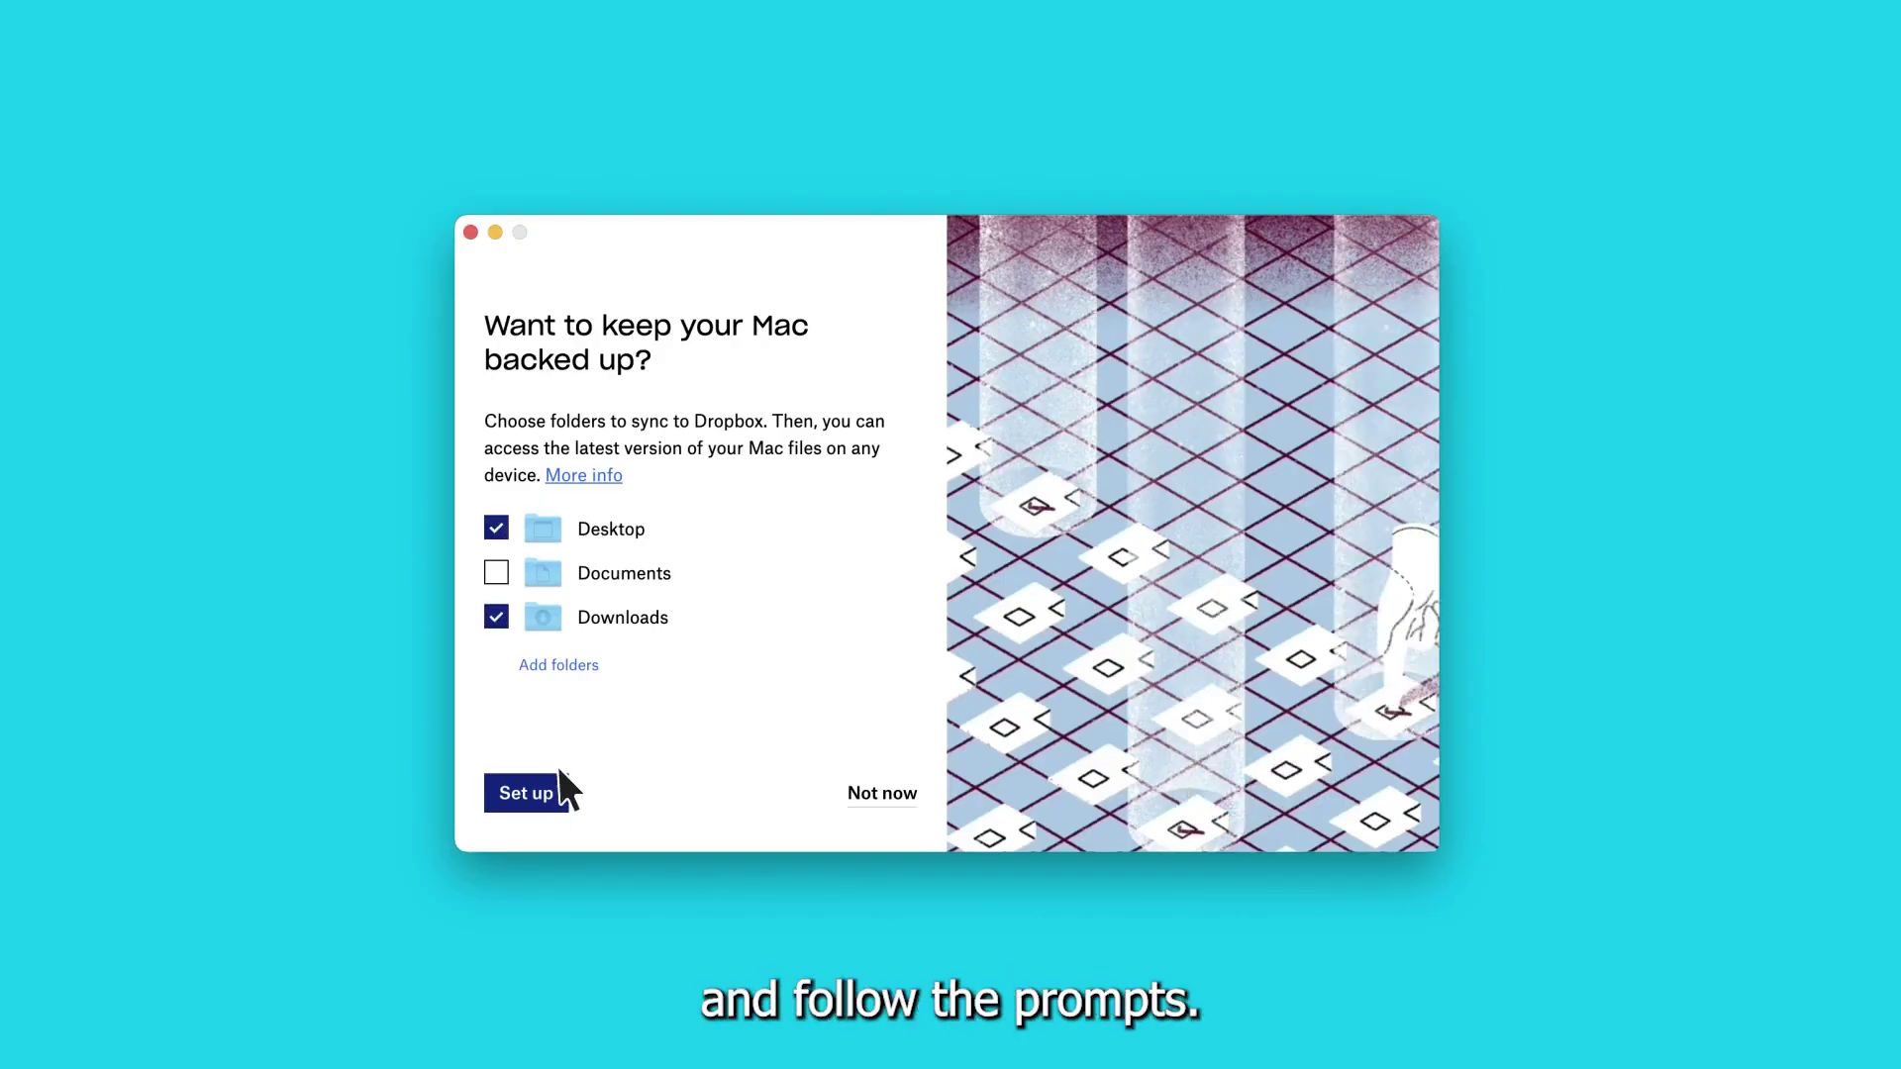
{"action": "left_click", "coordinate": [525, 793]}
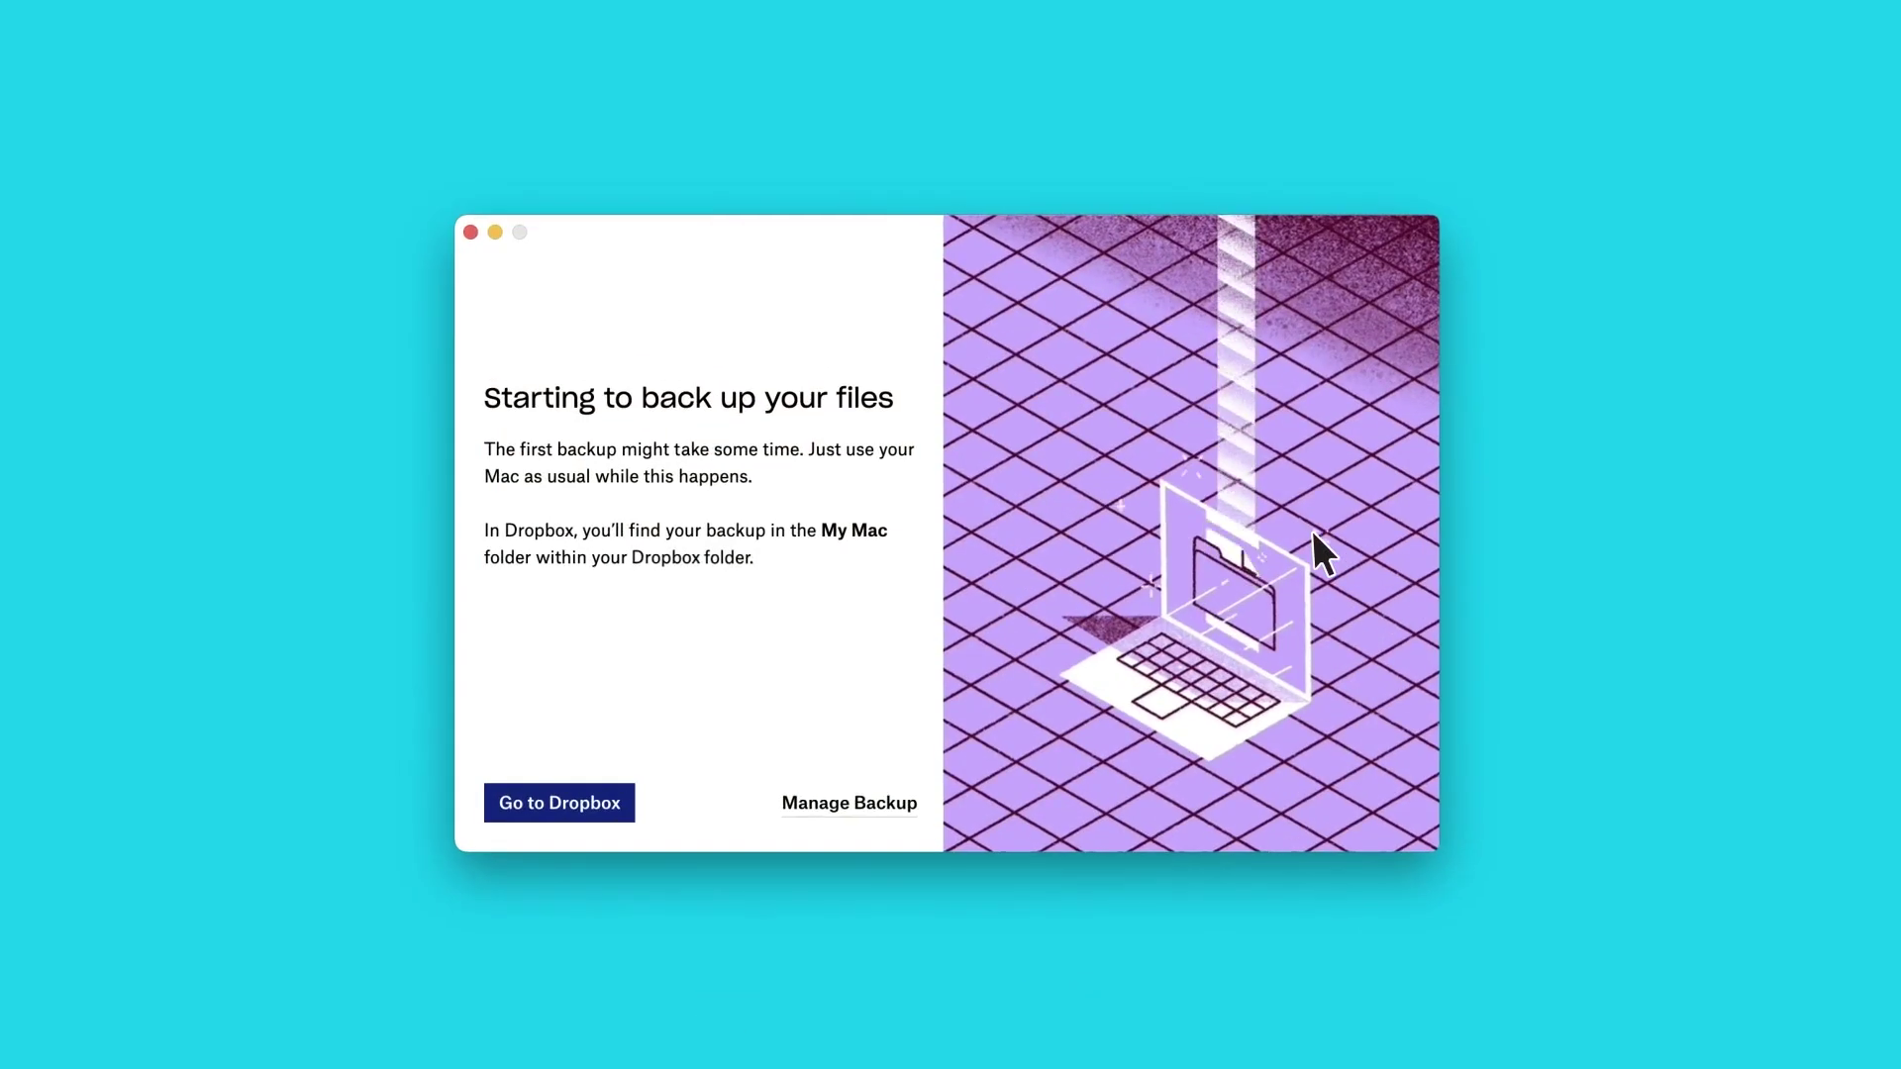
{"action": "left_click", "coordinate": [614, 807]}
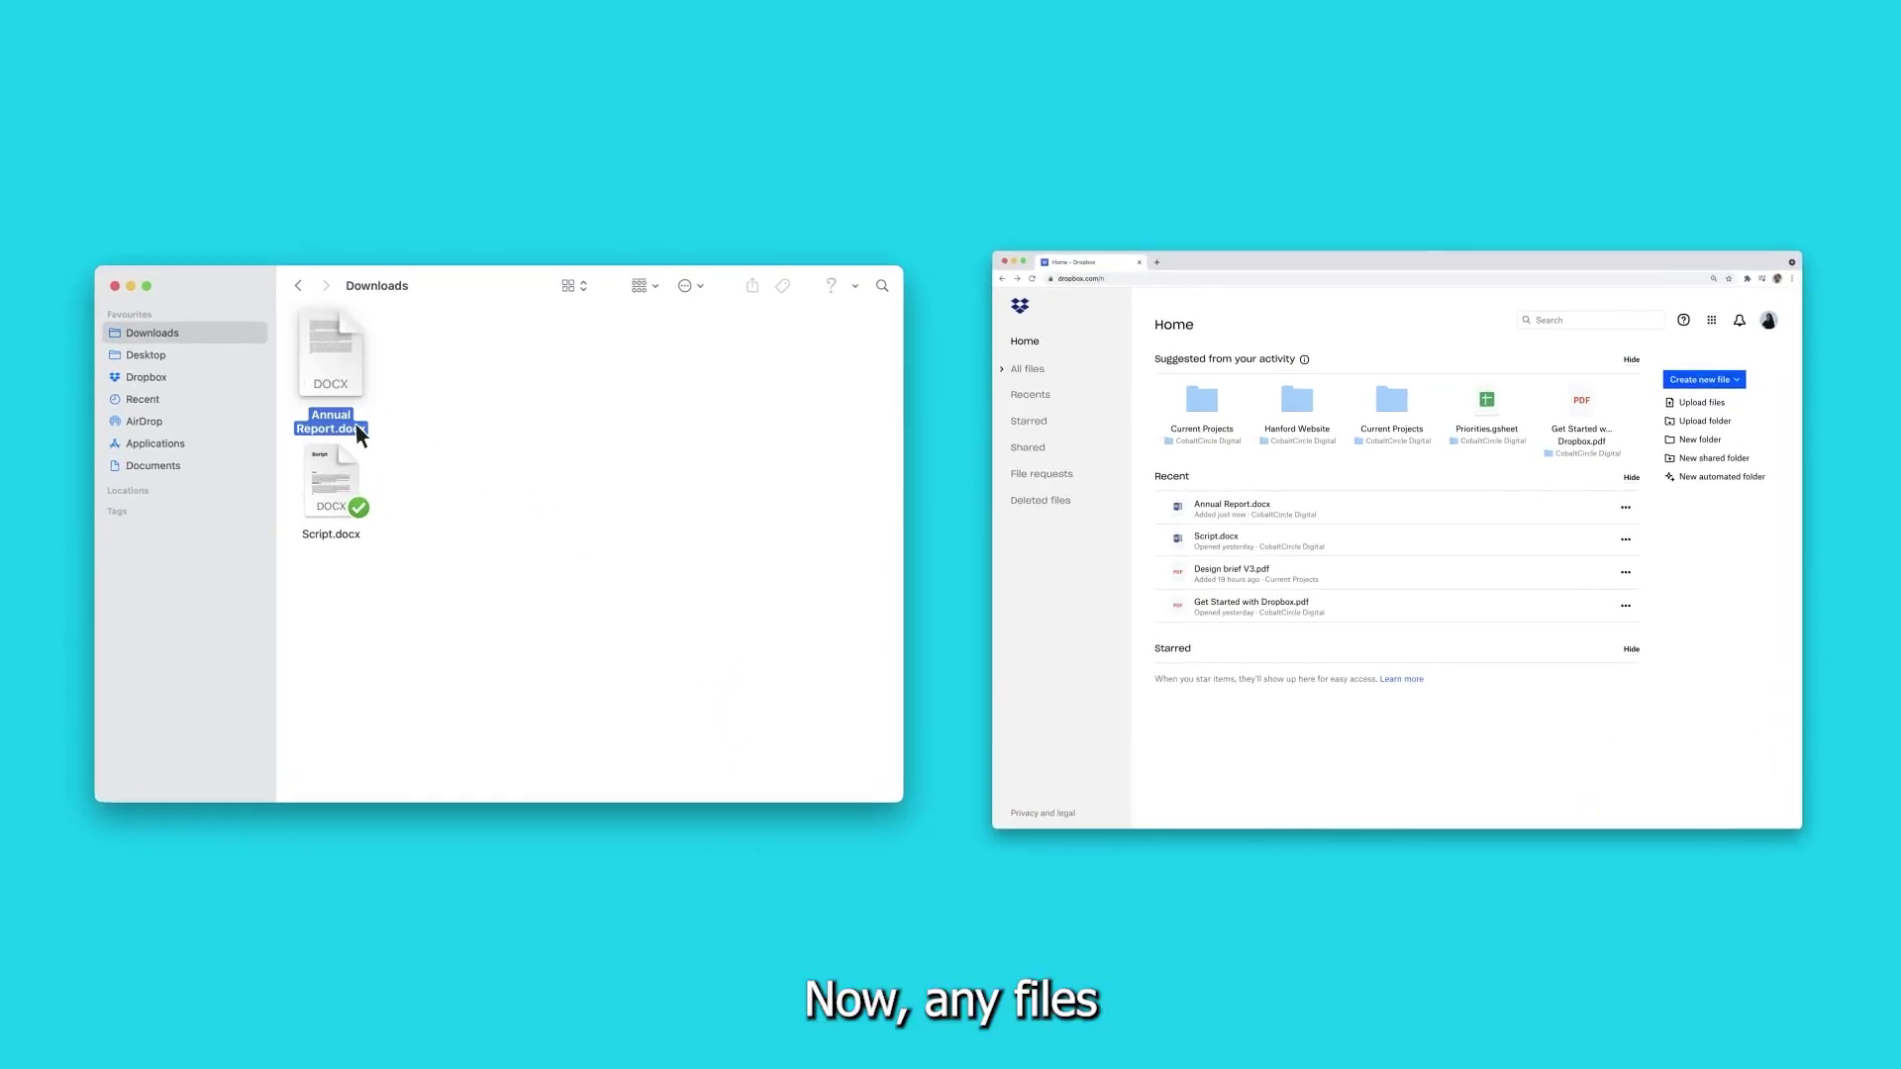
Move Annual Report.docx from Finder's Downloads to the Trash
{"action": "left_click_drag", "start_coordinate": [355, 424], "coordinate": [1108, 1047]}
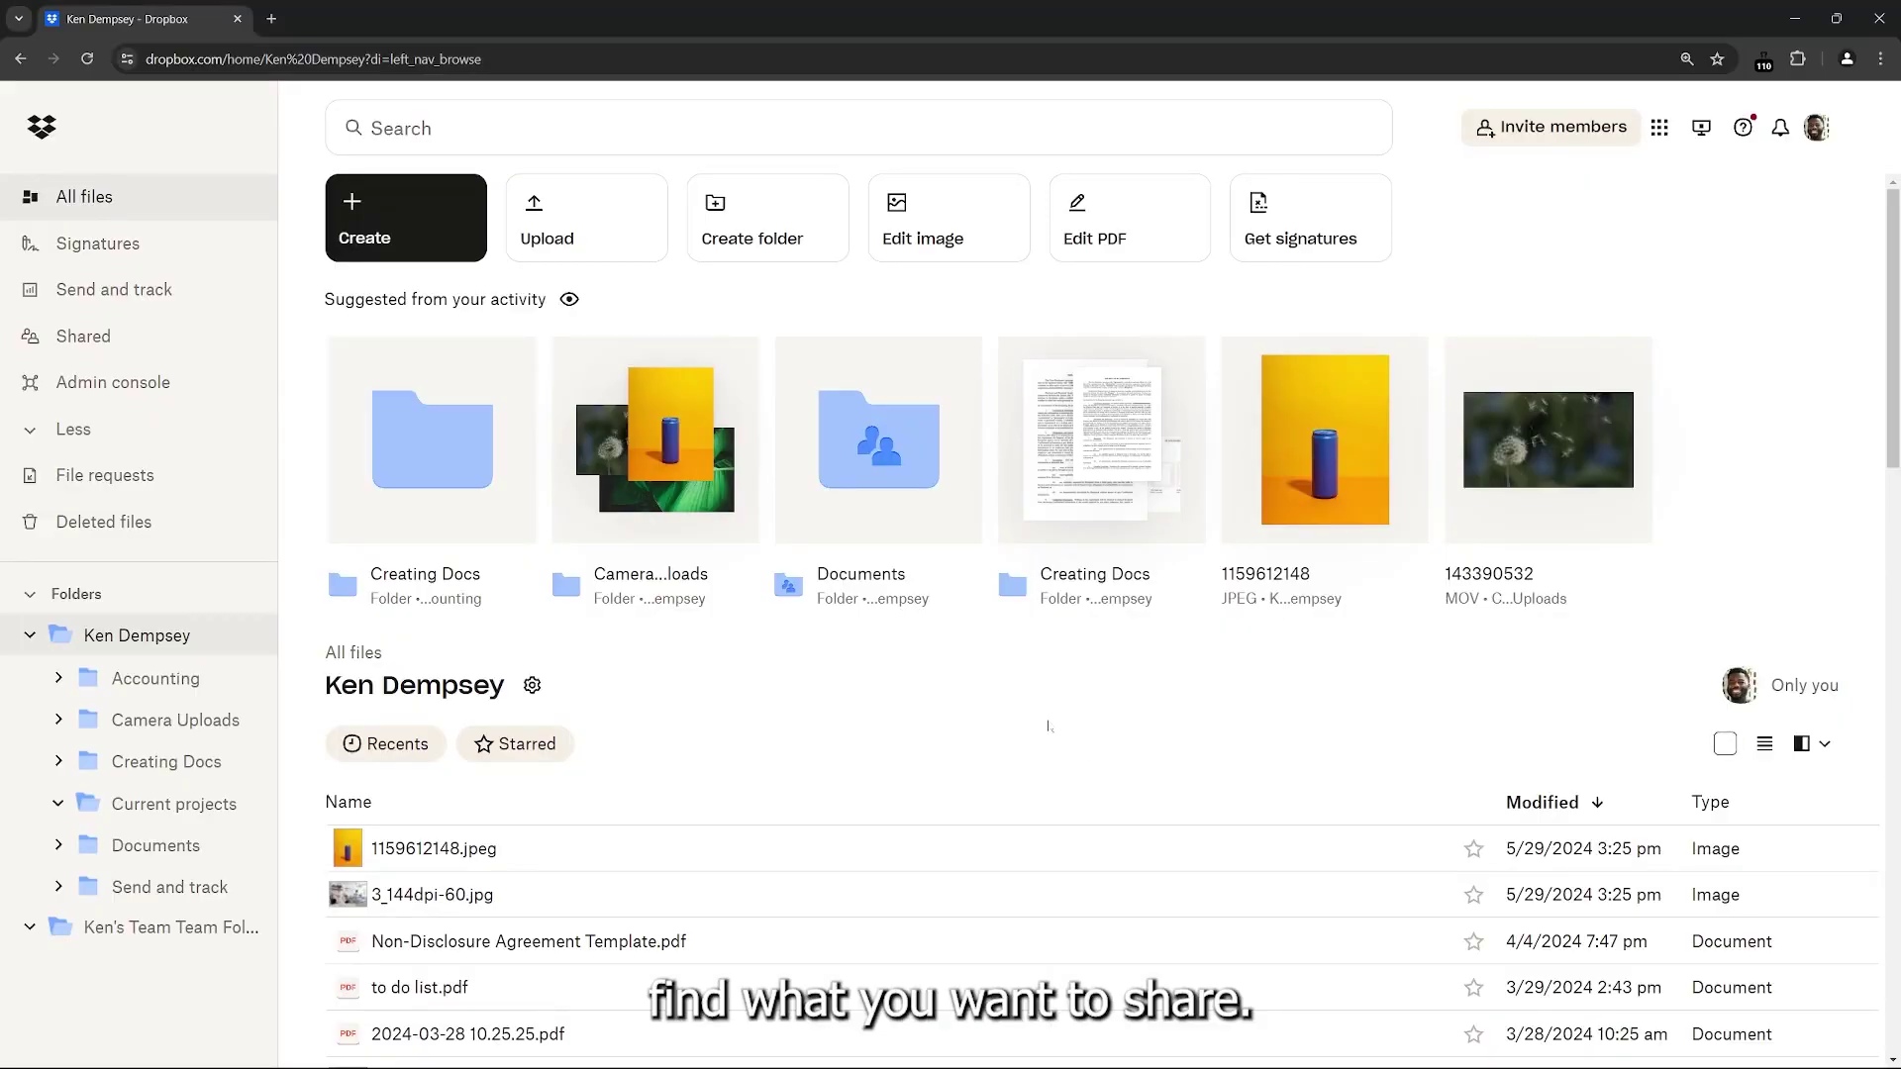
{"action": "mouse_move", "coordinate": [951, 848]}
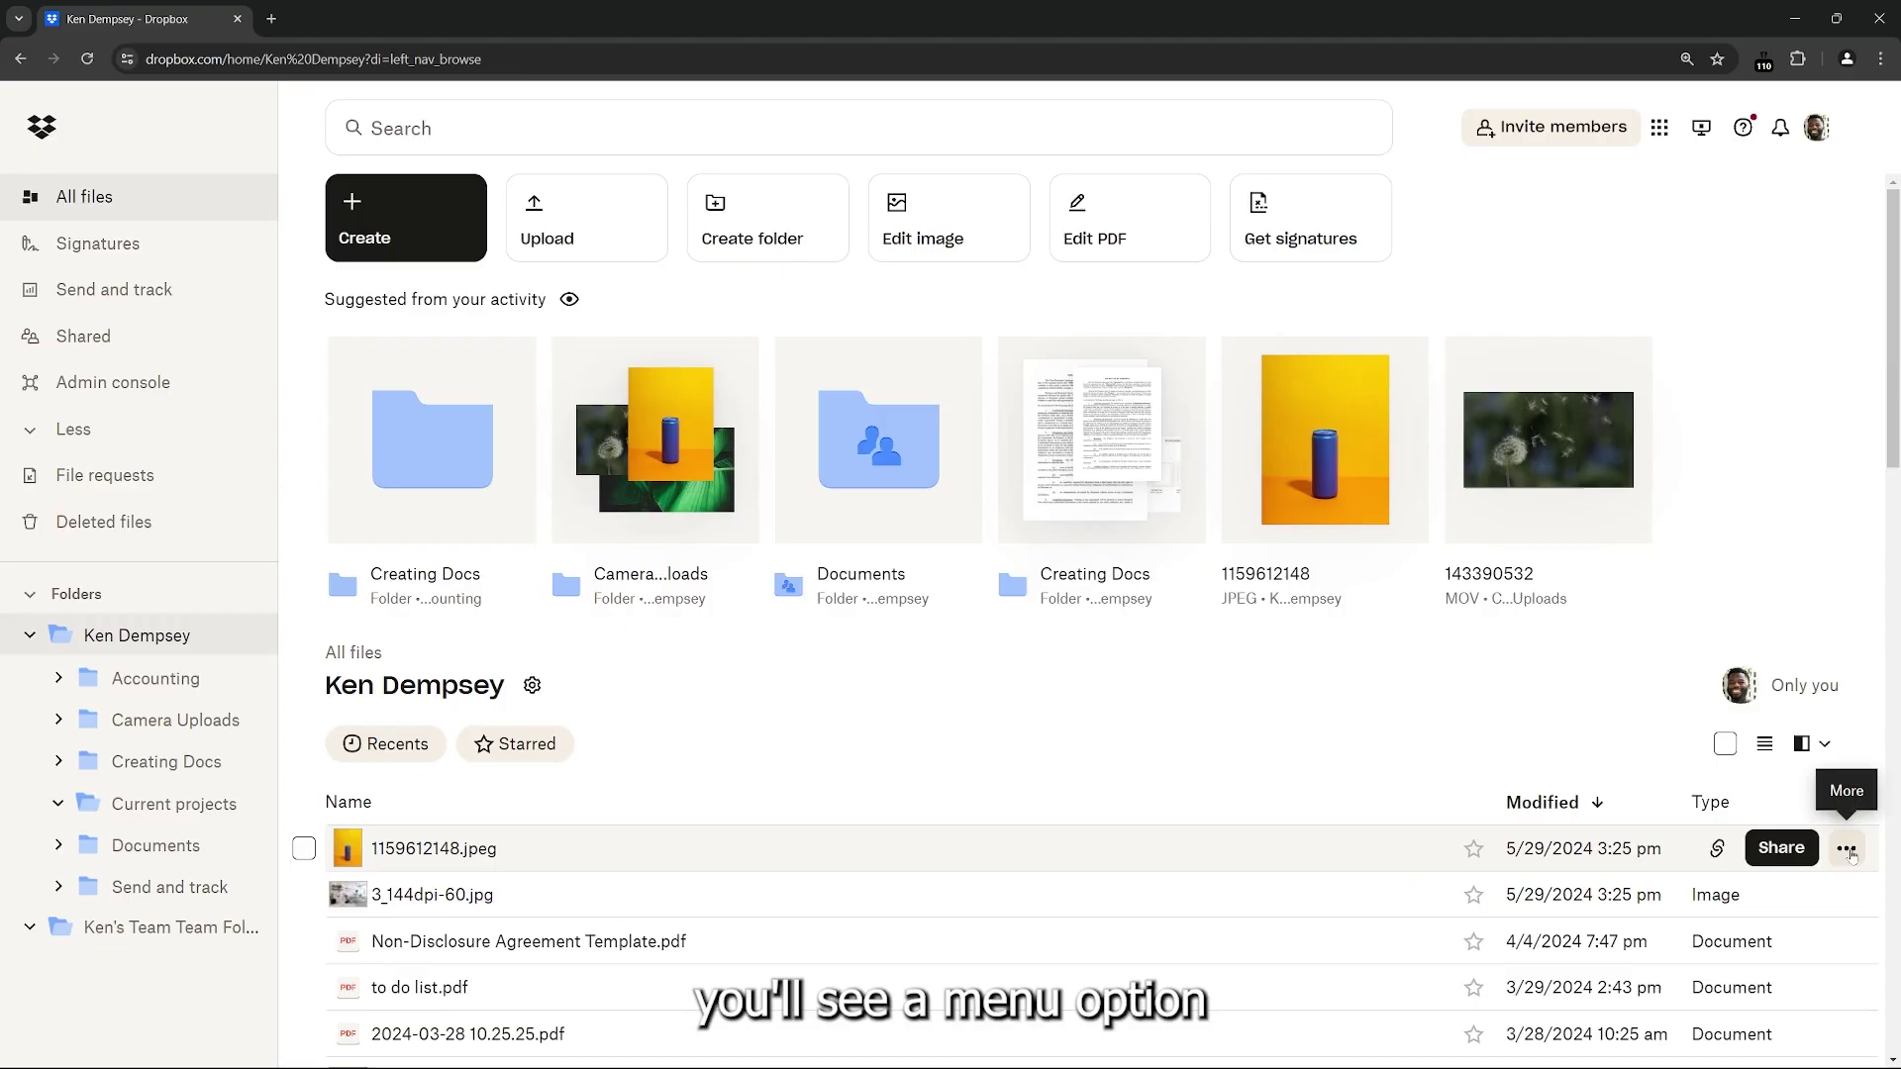
{"action": "left_click", "coordinate": [1845, 848]}
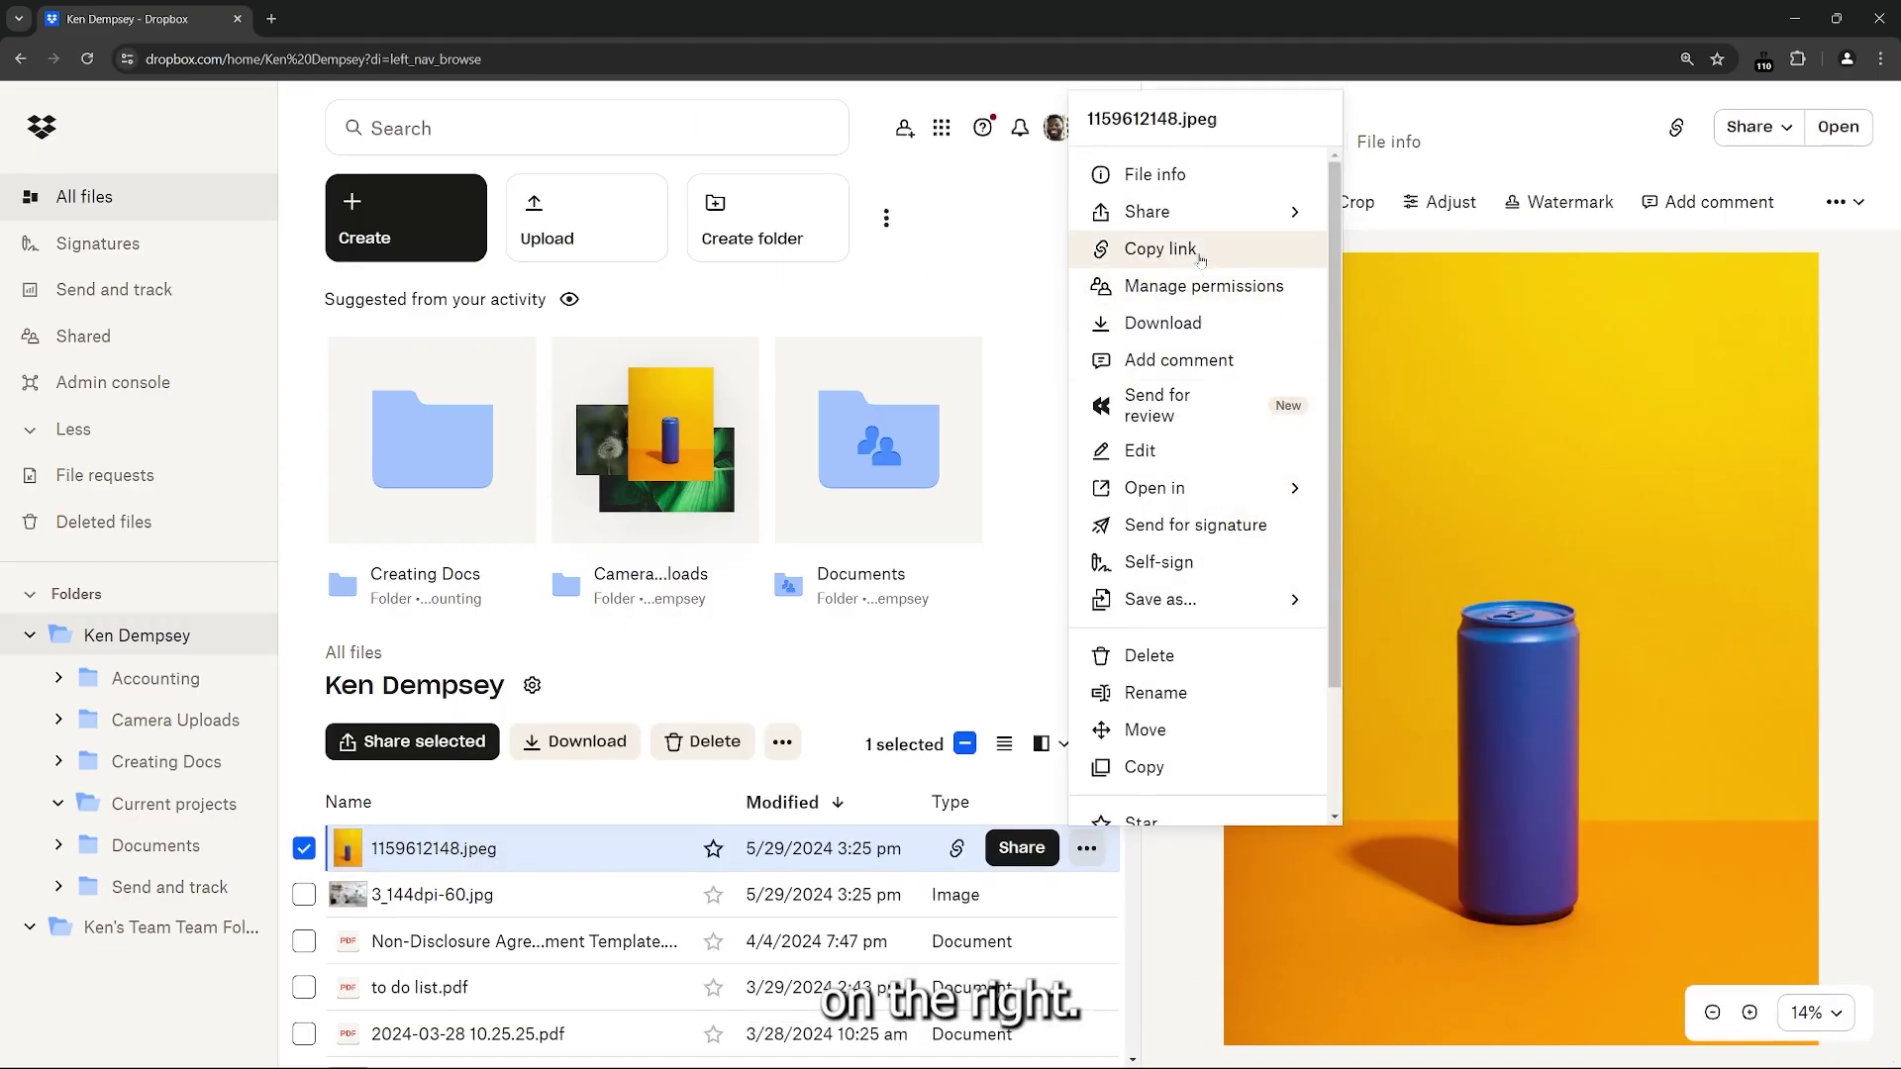
{"action": "mouse_move", "coordinate": [256, 464]}
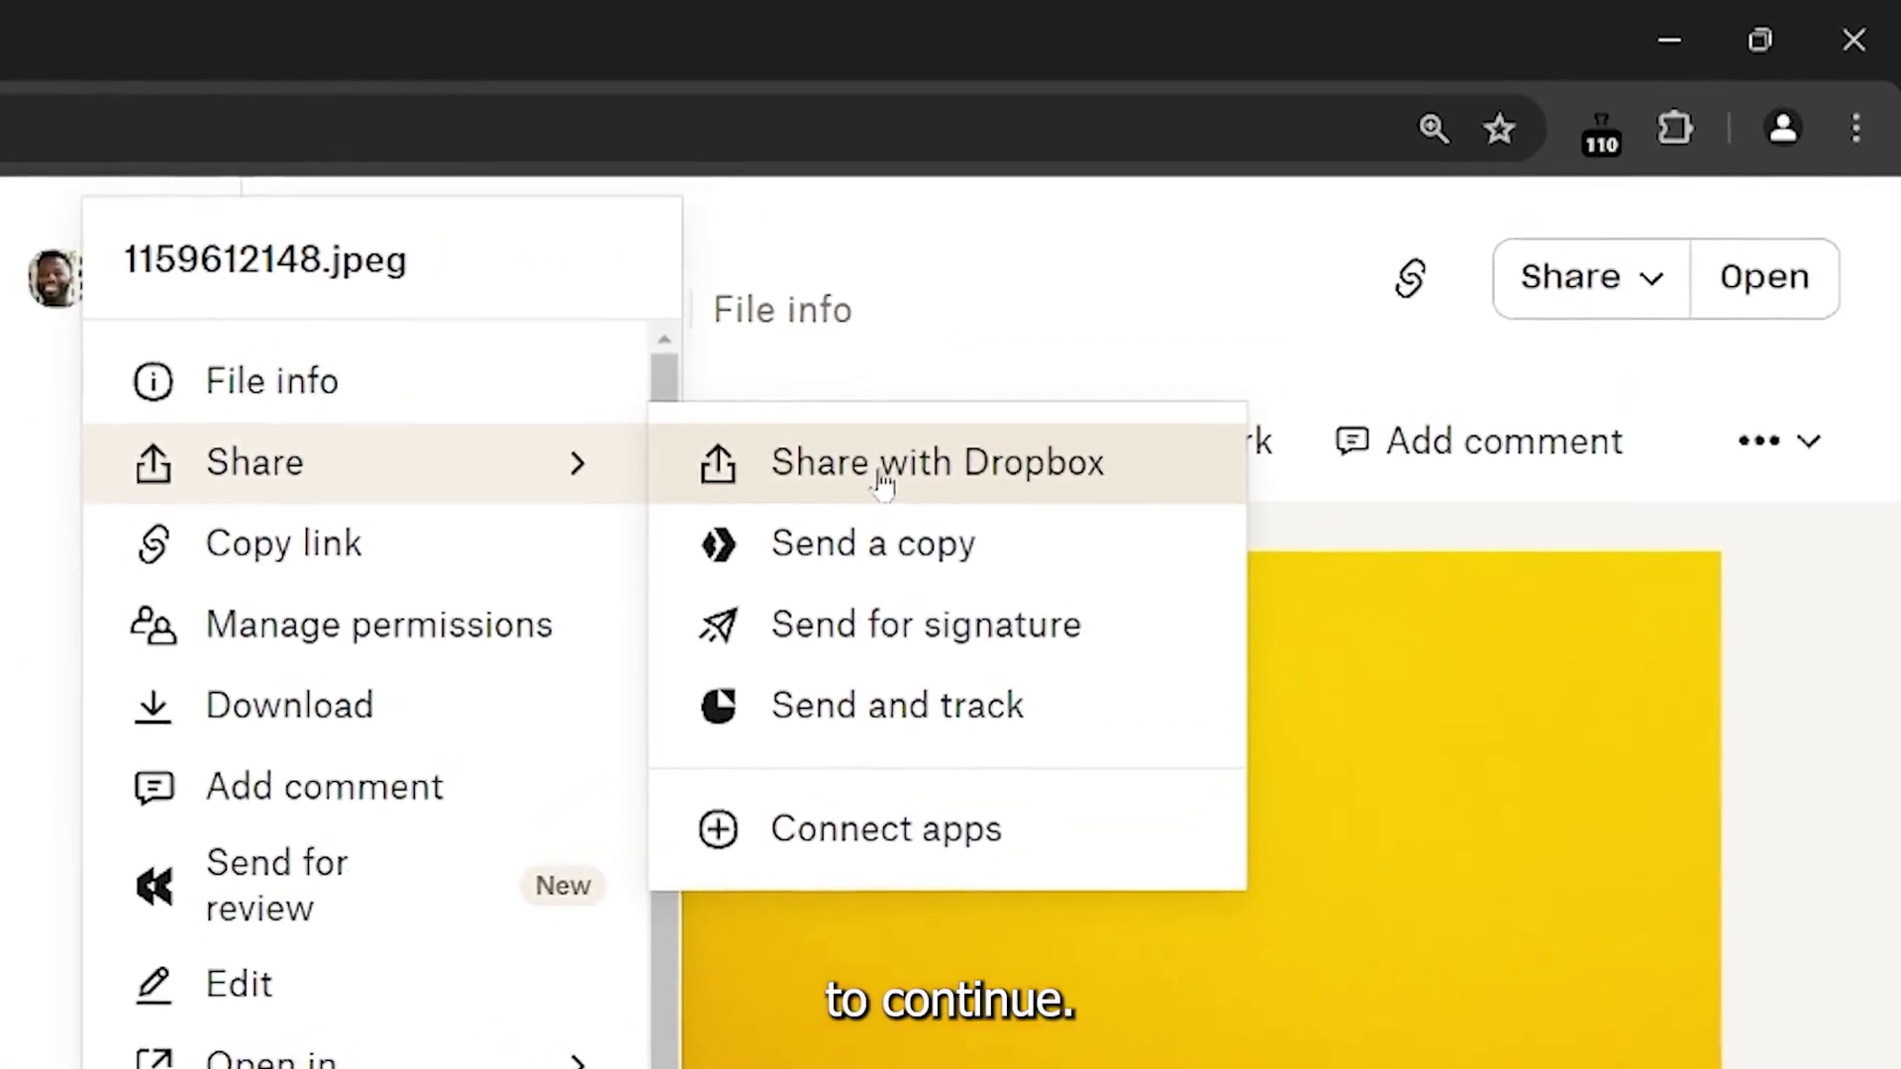
{"action": "left_click", "coordinate": [1008, 423]}
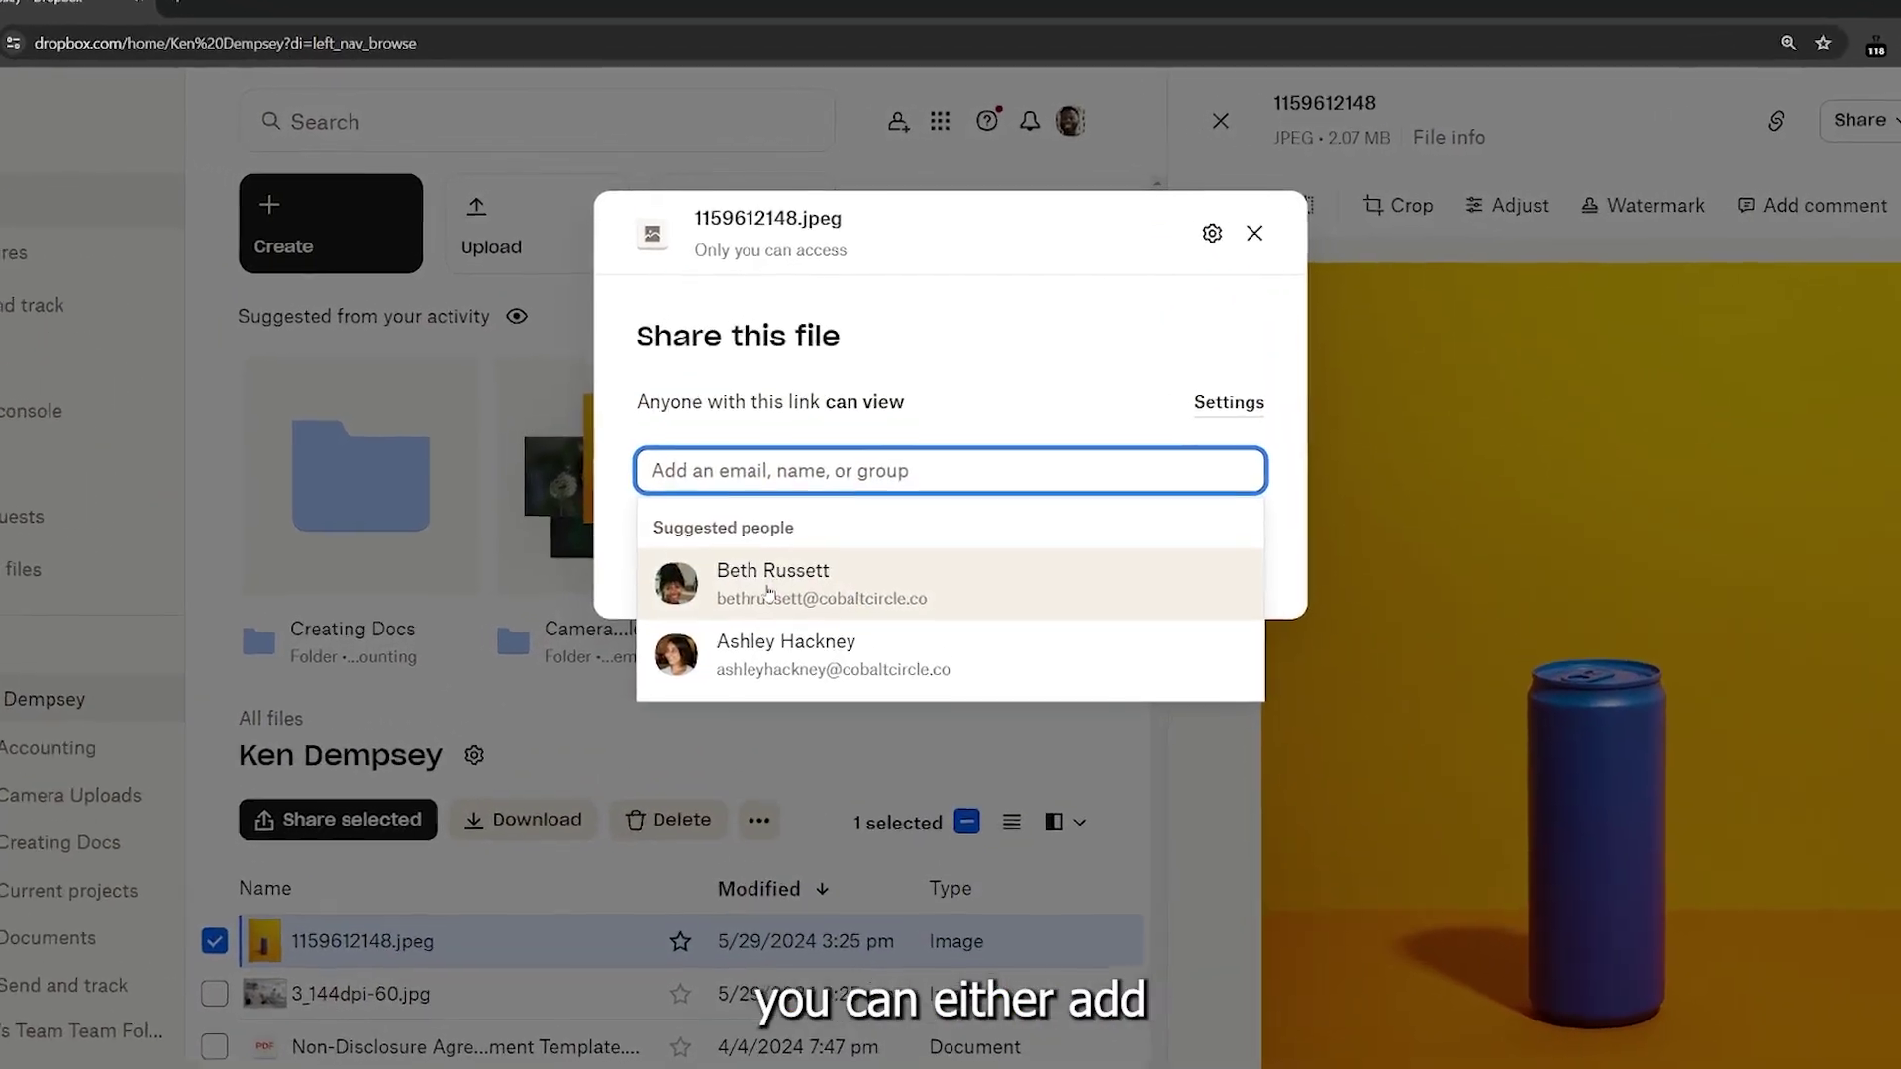
{"action": "left_click", "coordinate": [785, 552]}
{"action": "left_click", "coordinate": [832, 657]}
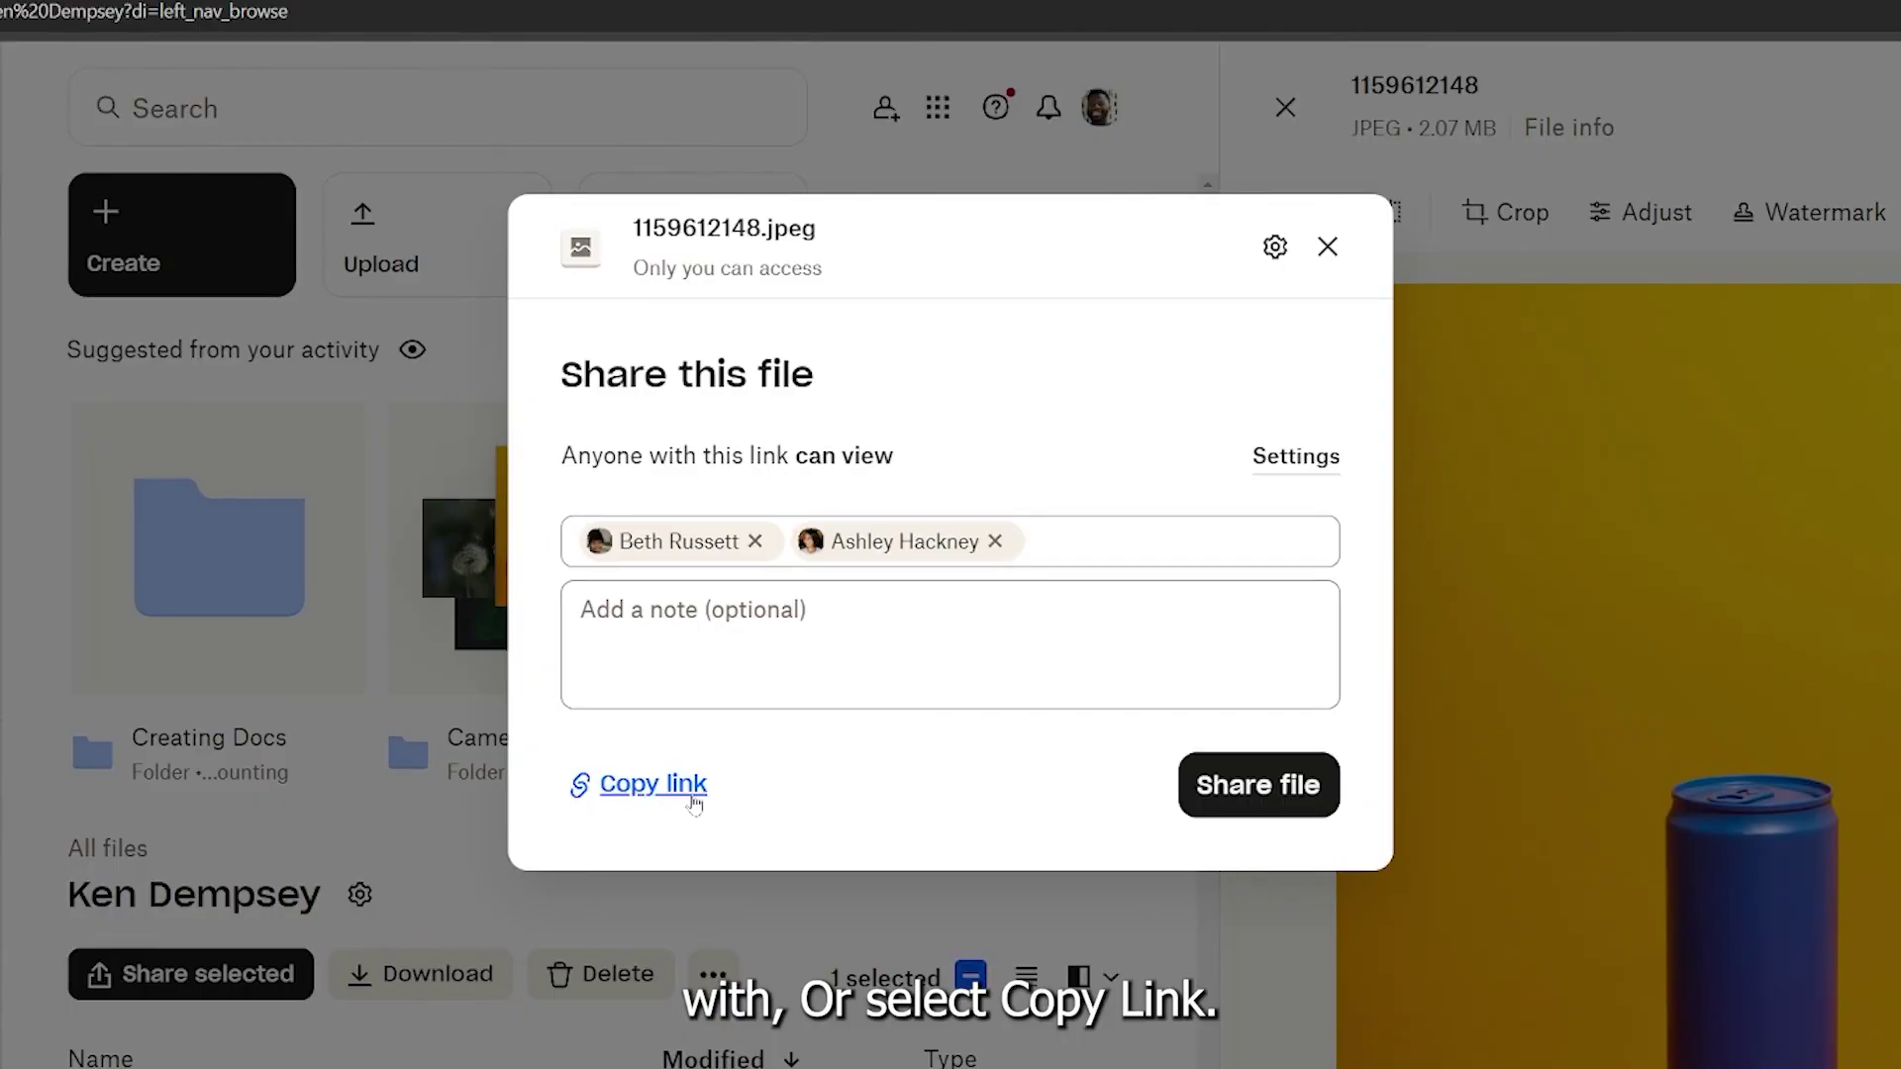
{"action": "left_click", "coordinate": [1258, 784]}
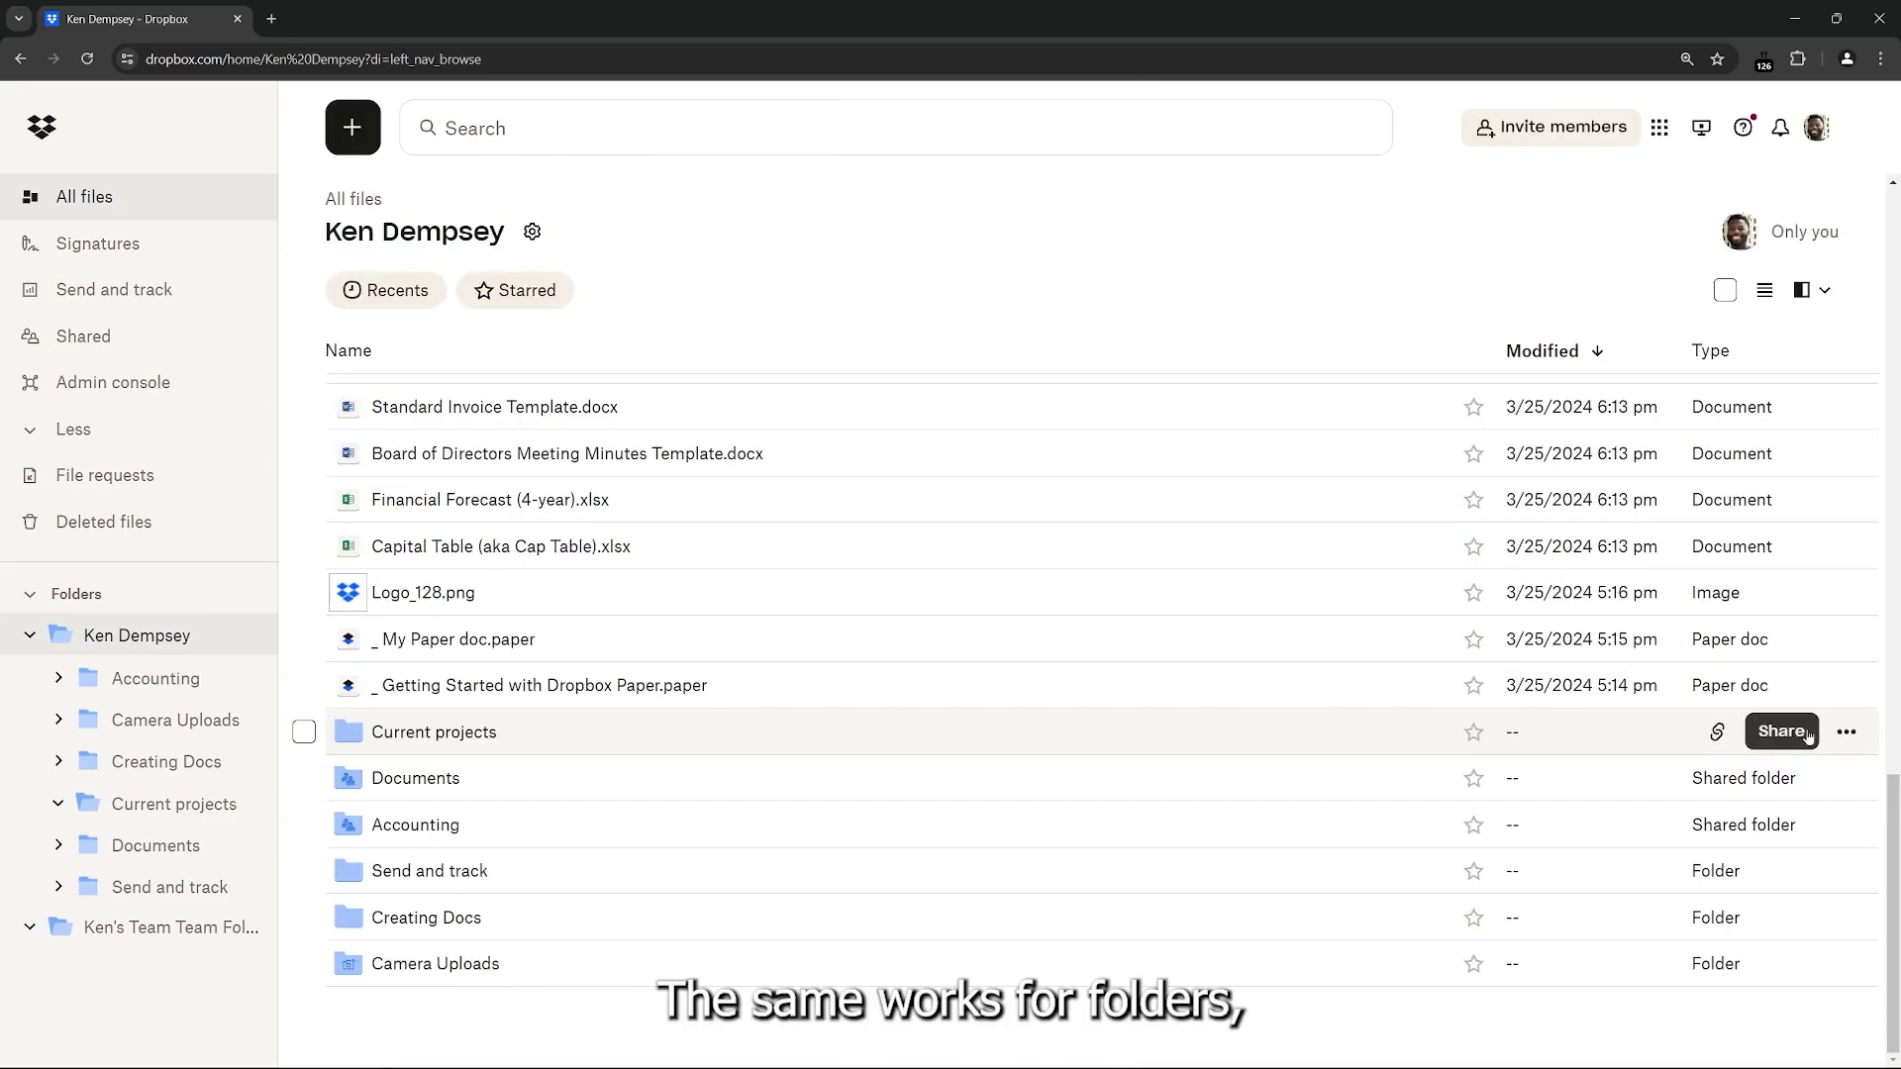
{"action": "left_click", "coordinate": [1782, 737]}
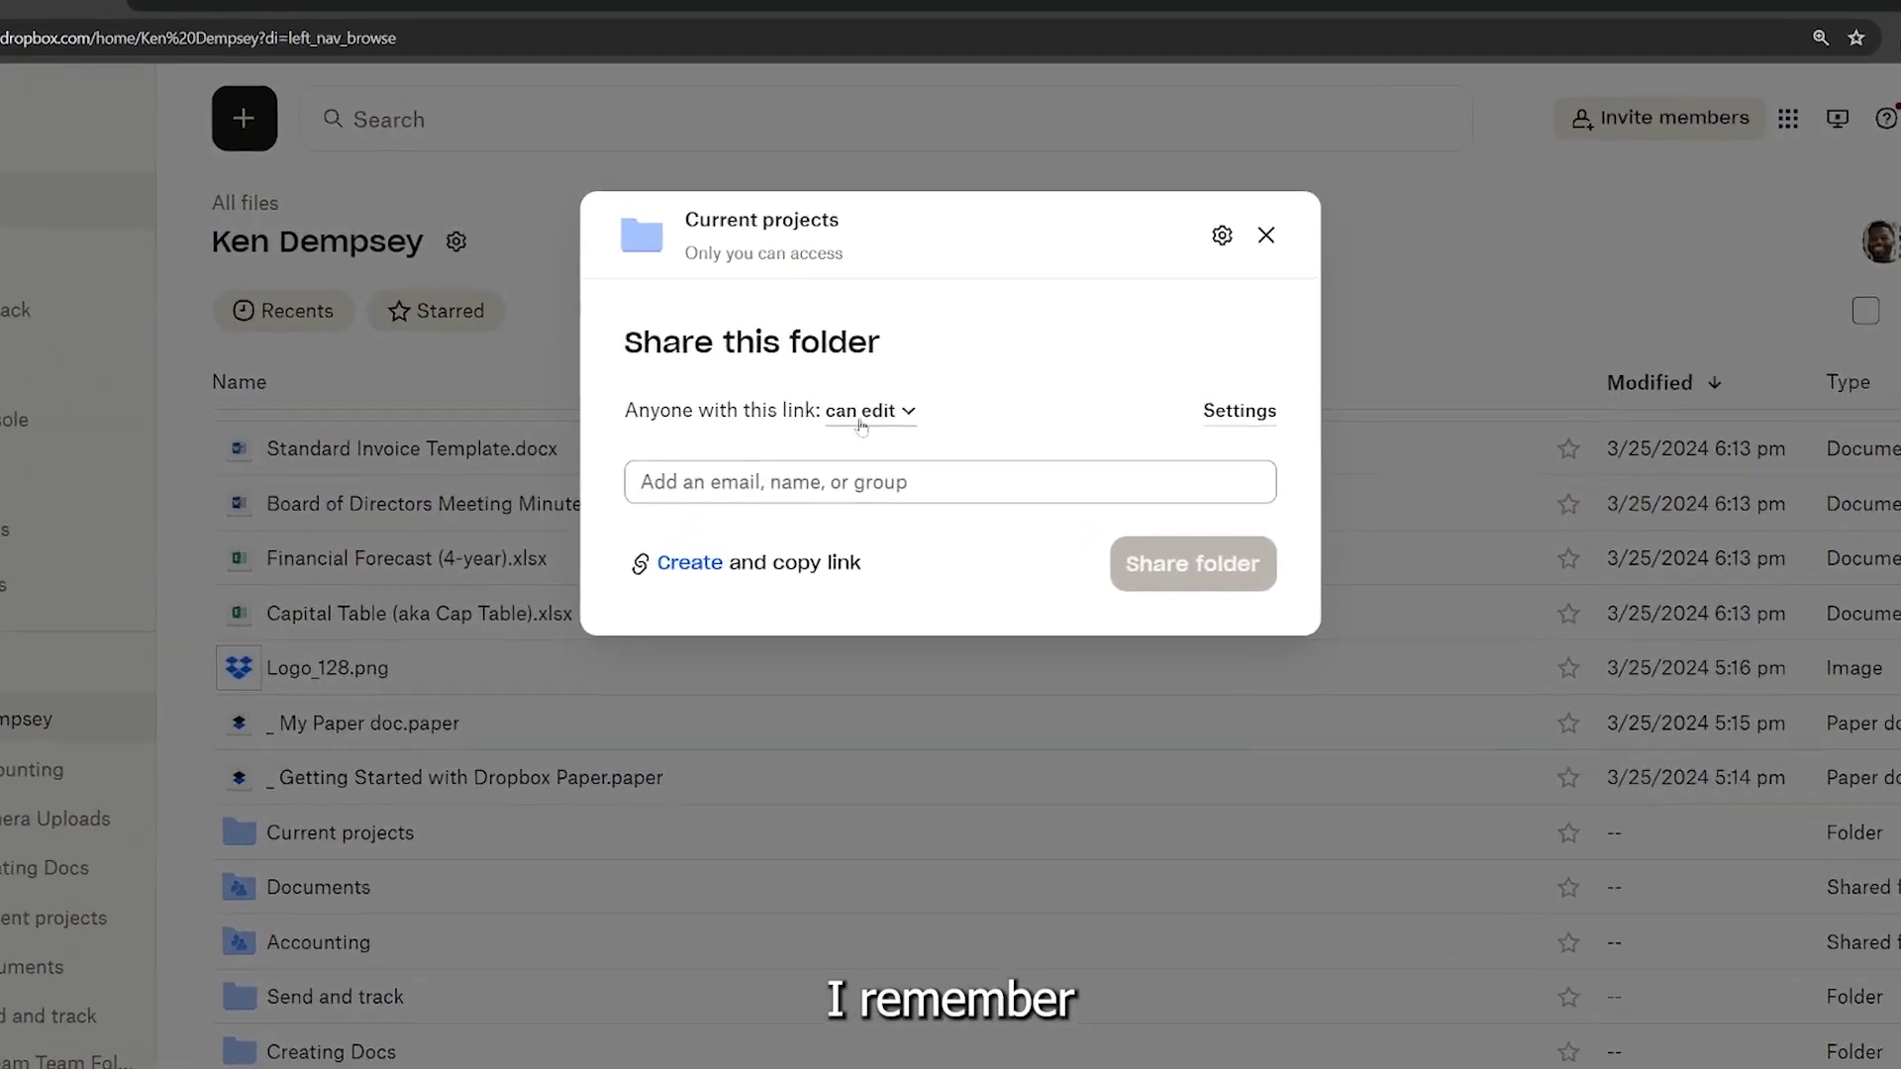
{"action": "left_click", "coordinate": [952, 444]}
{"action": "left_click", "coordinate": [745, 641]}
{"action": "left_click", "coordinate": [892, 529]}
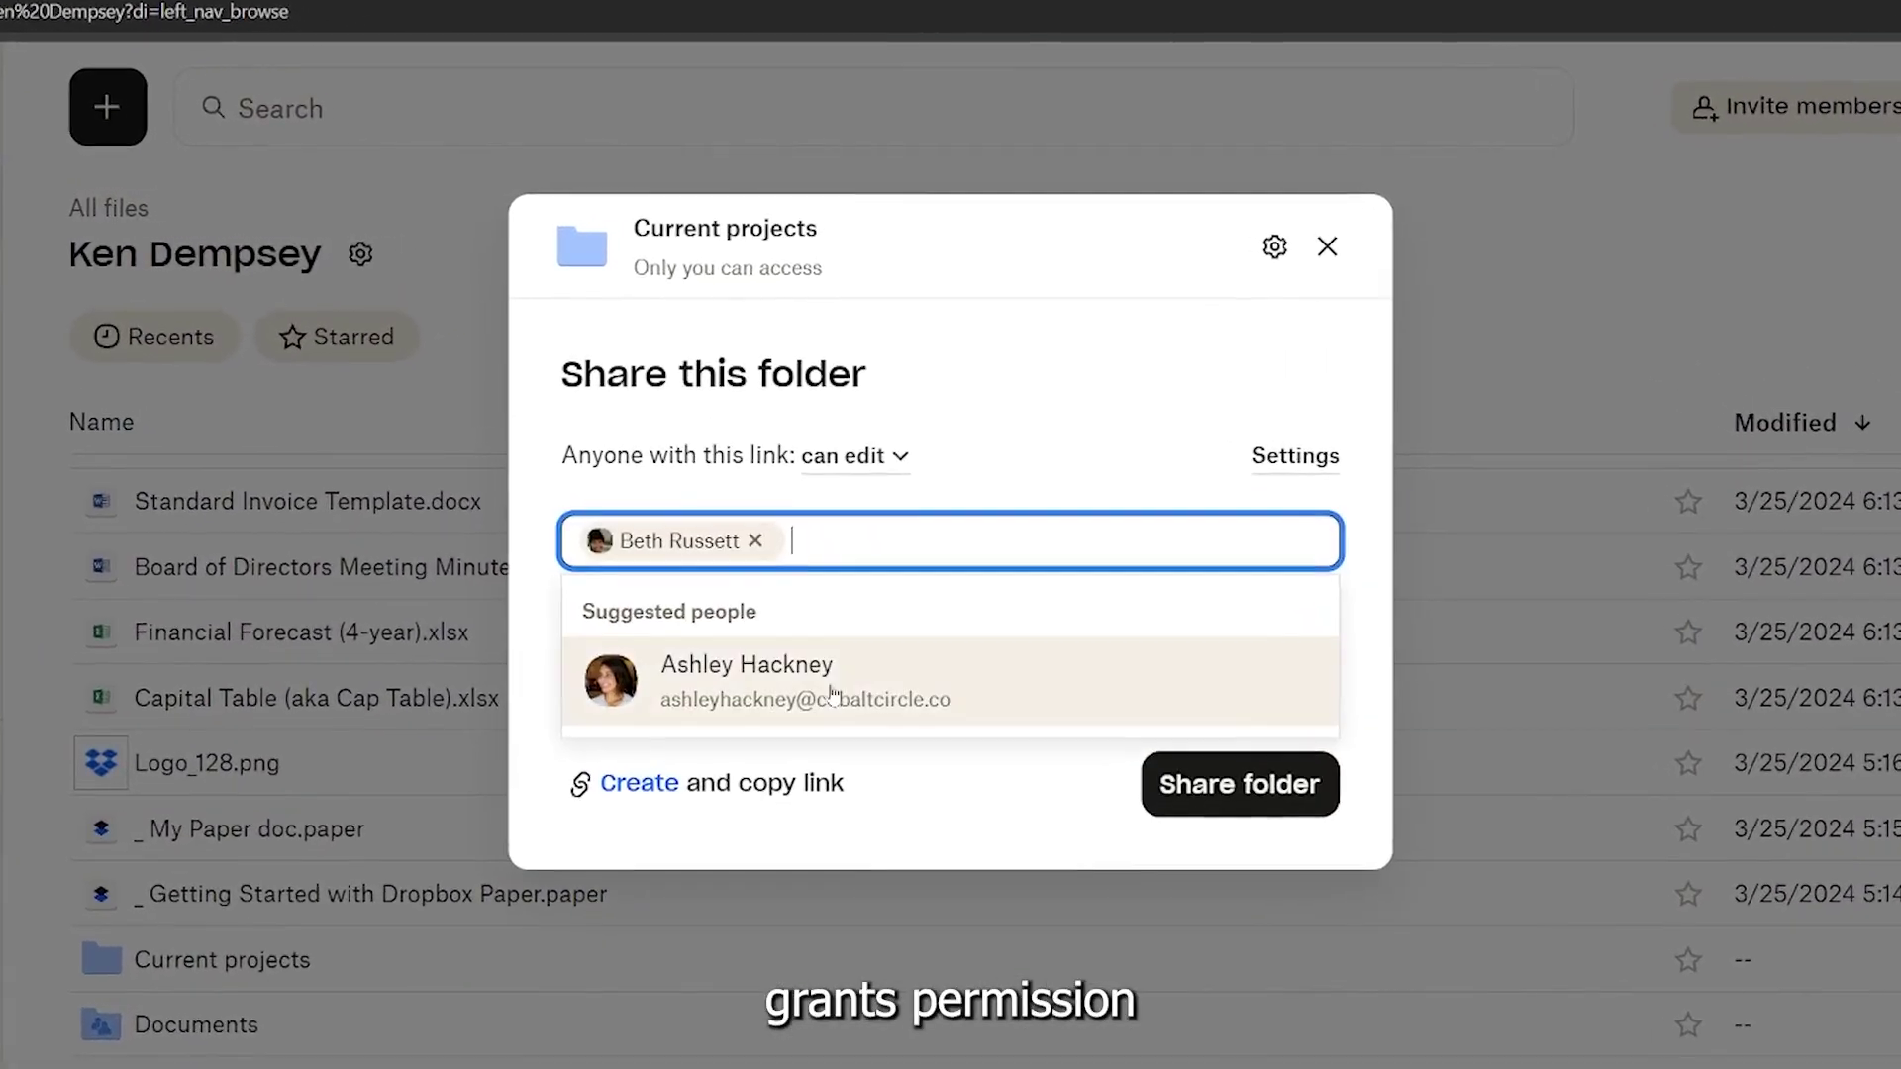
{"action": "left_click", "coordinate": [832, 683]}
Keep the folder link permission at can edit and create and copy the link
{"action": "left_click", "coordinate": [863, 457]}
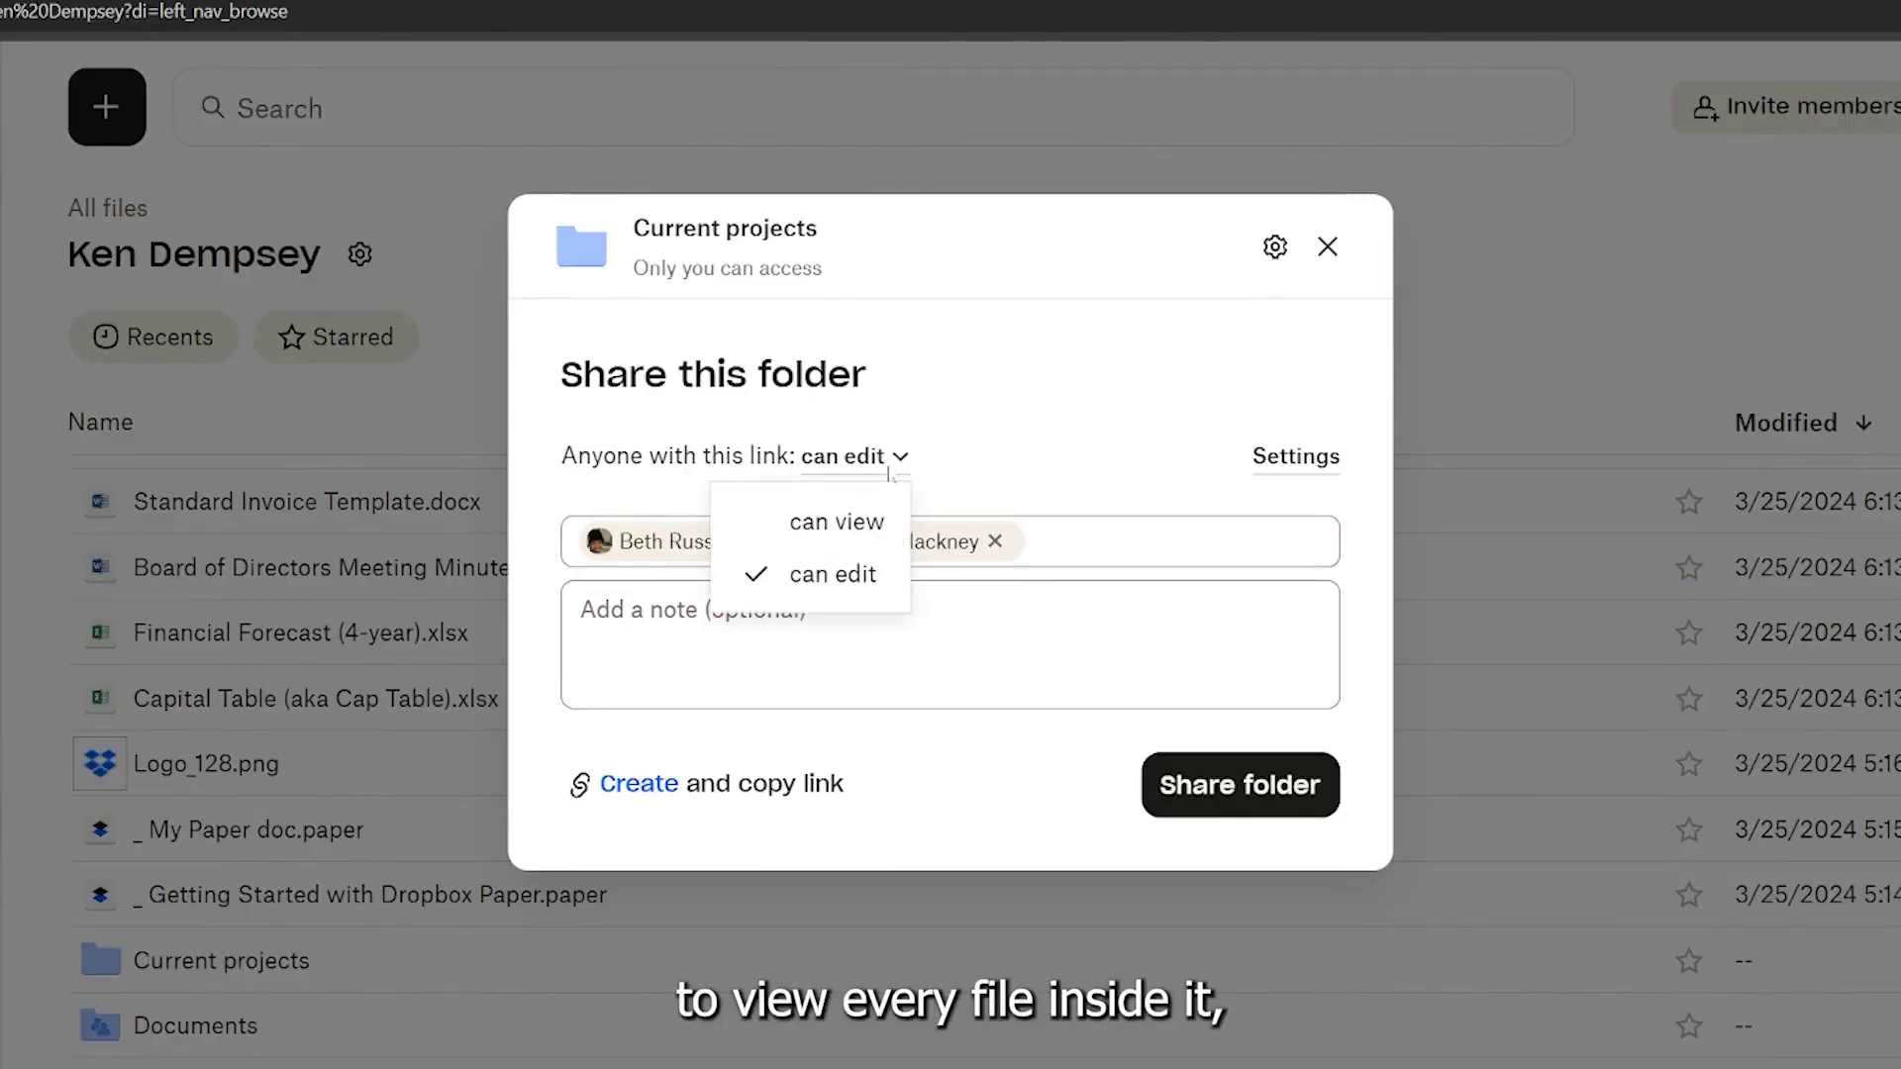
{"action": "left_click", "coordinate": [888, 758]}
{"action": "left_click", "coordinate": [638, 783]}
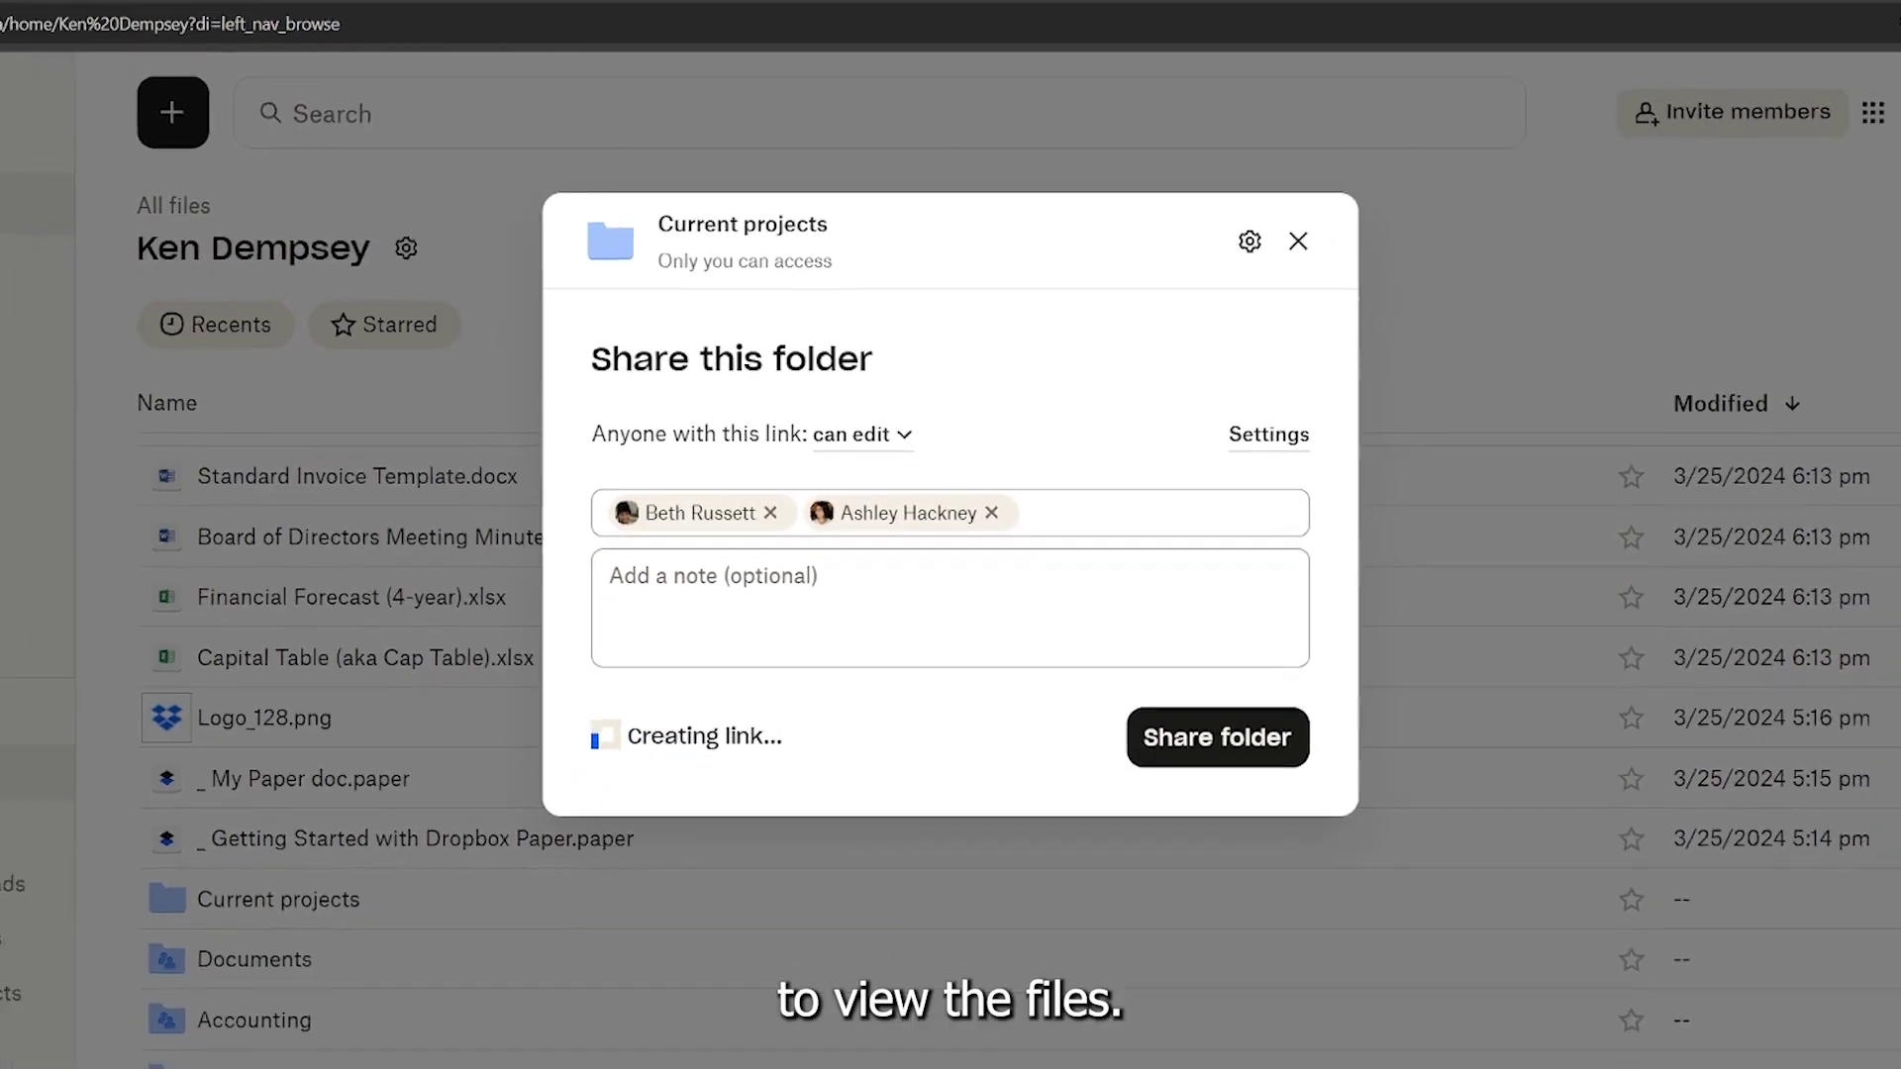